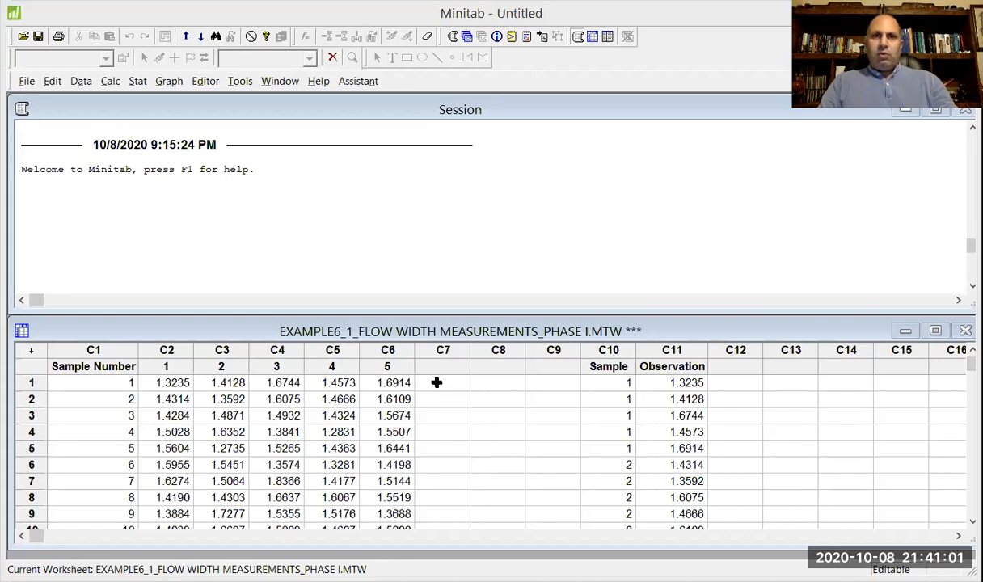
Calculate the row-wise mean of the five measurement columns '1'-'5' with Row Statistics and store the result in C7.
click(114, 83)
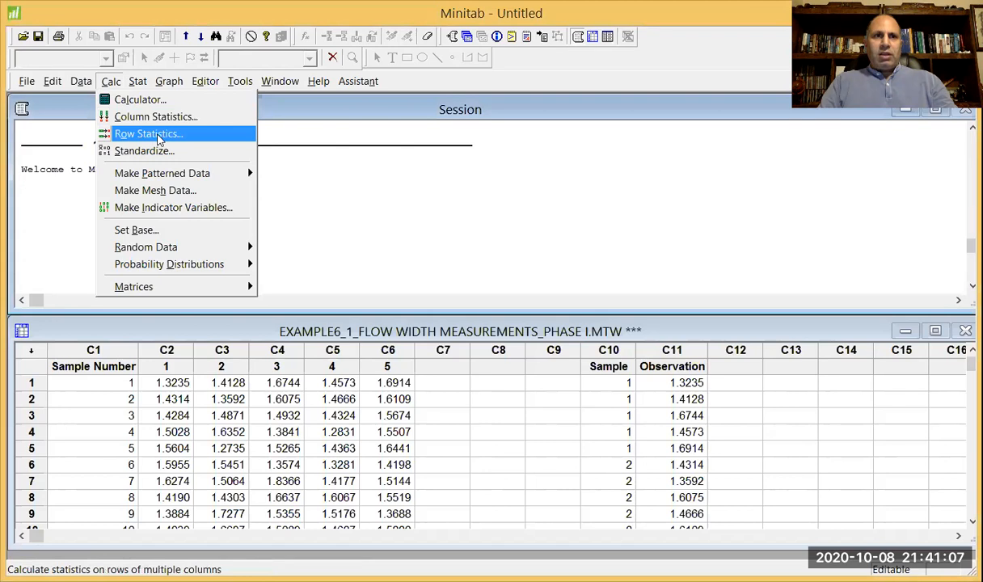
click(159, 140)
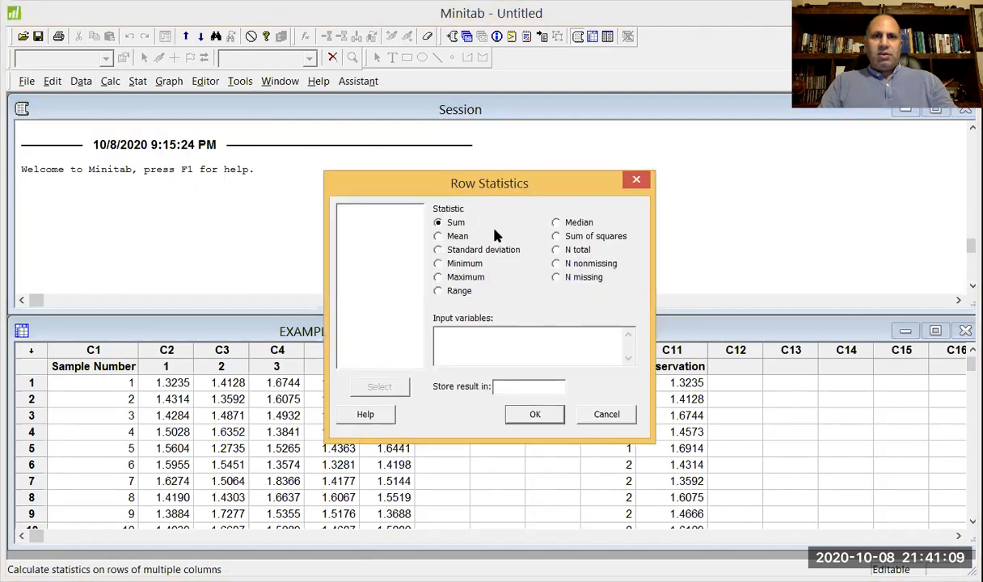
click(457, 236)
click(499, 353)
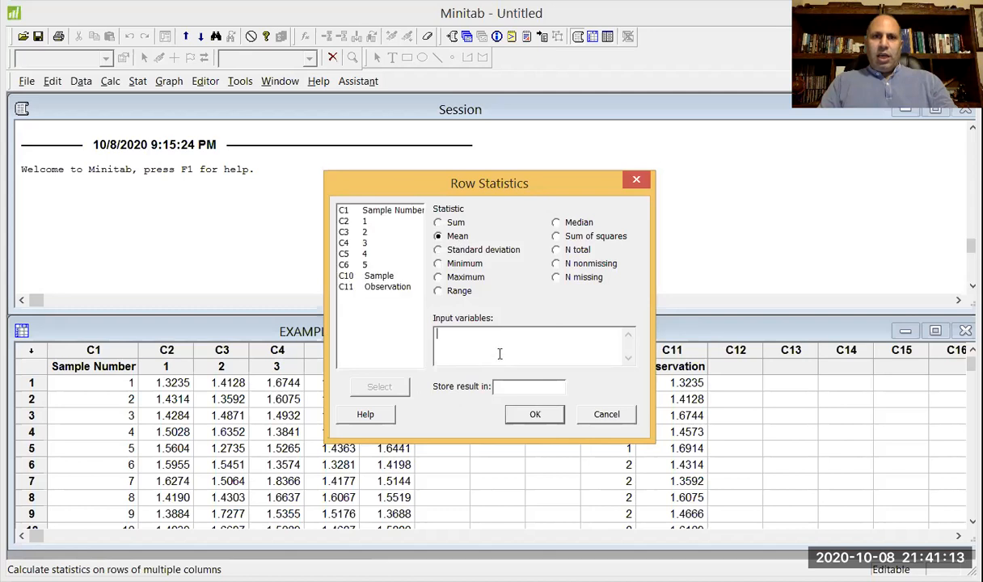
drag(364, 222, 382, 269)
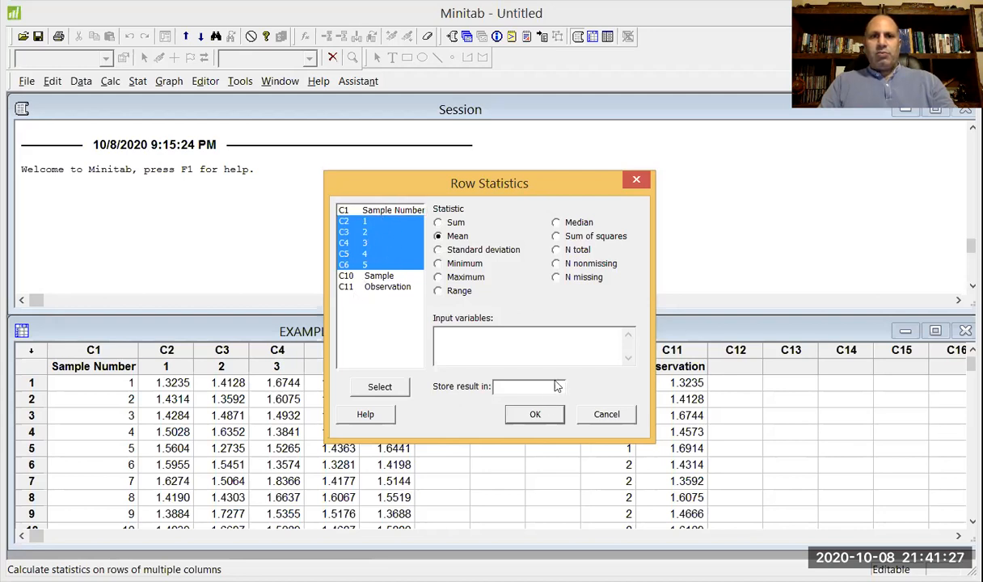
click(404, 389)
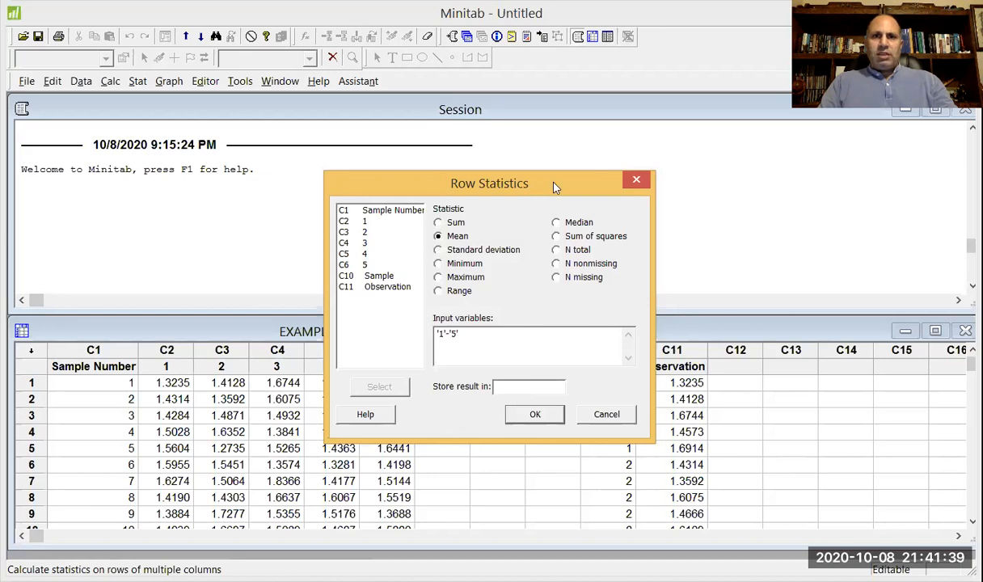
drag(555, 186, 735, 189)
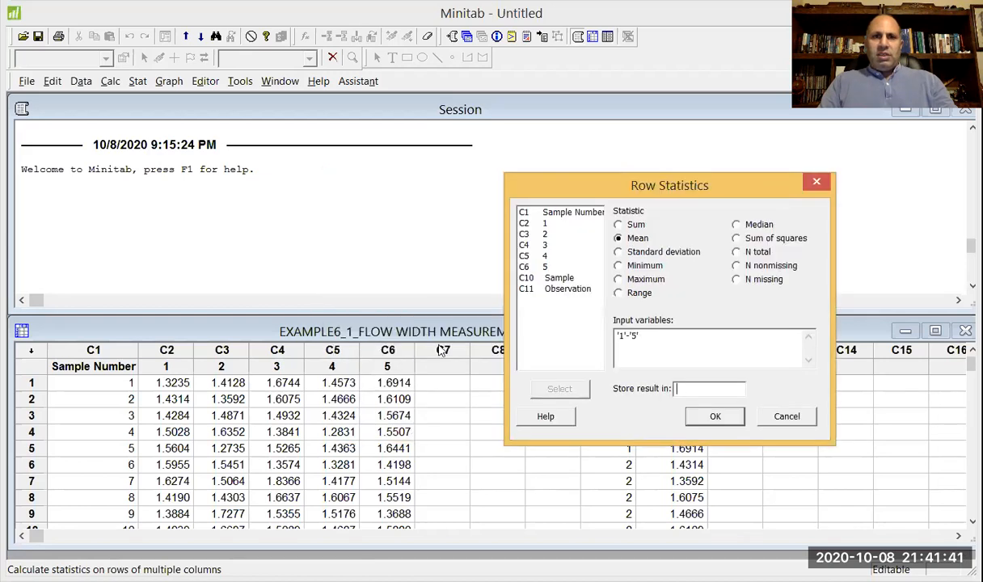
text(c7)
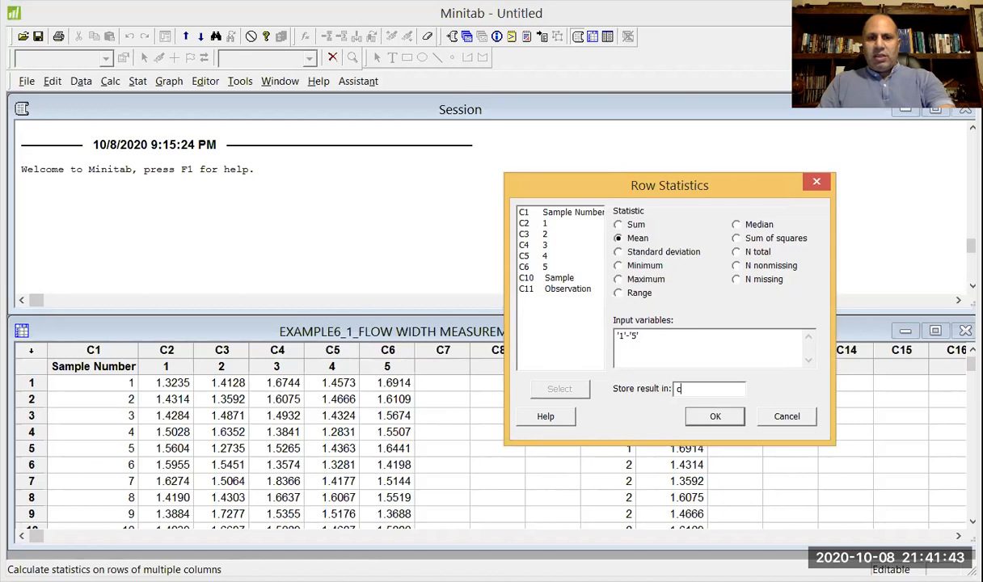
click(709, 422)
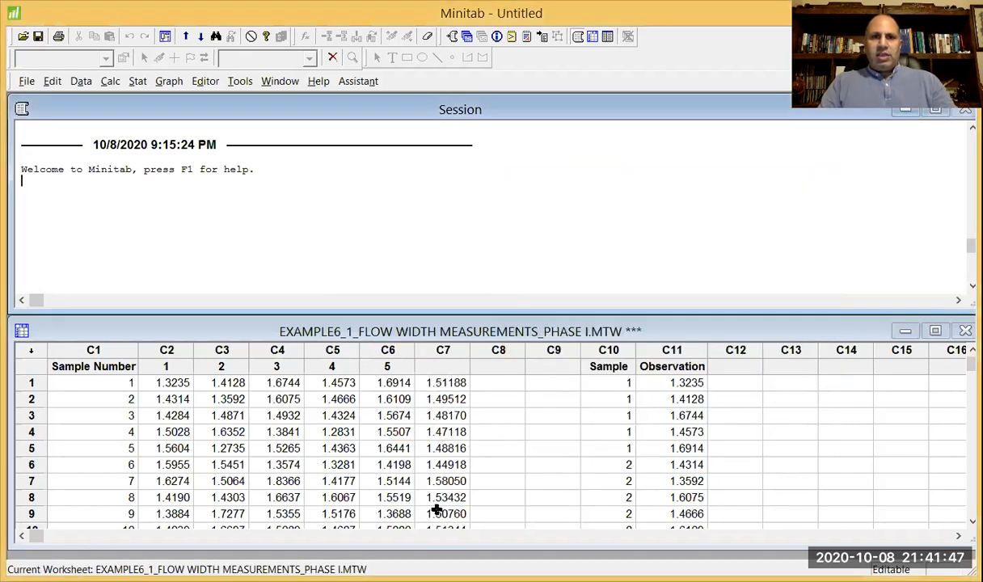
Name the column of row means in C7 "x_bar".
click(454, 366)
text(Mean)
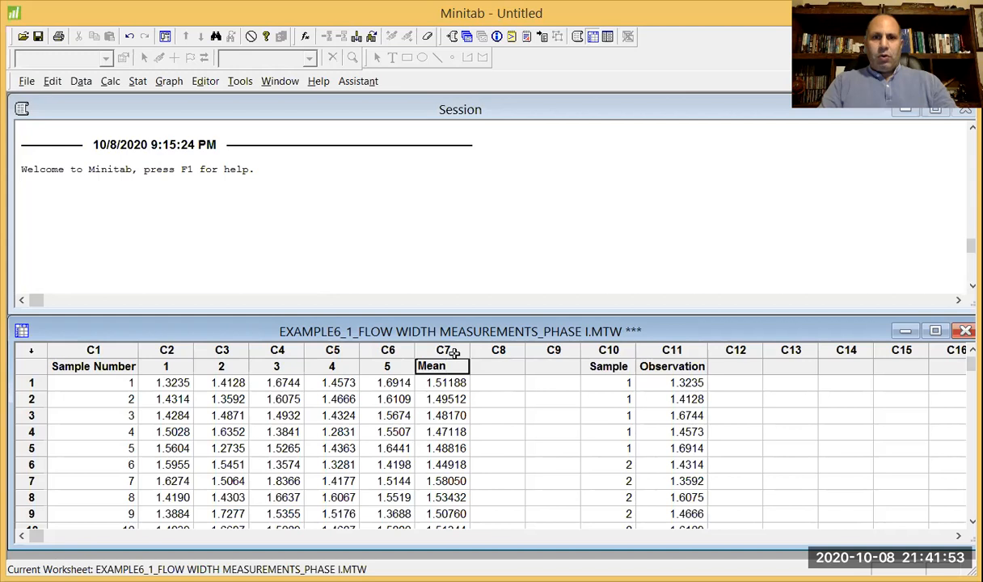
key(BackSpace)
key(BackSpace)
key(BackSpace)
key(BackSpace)
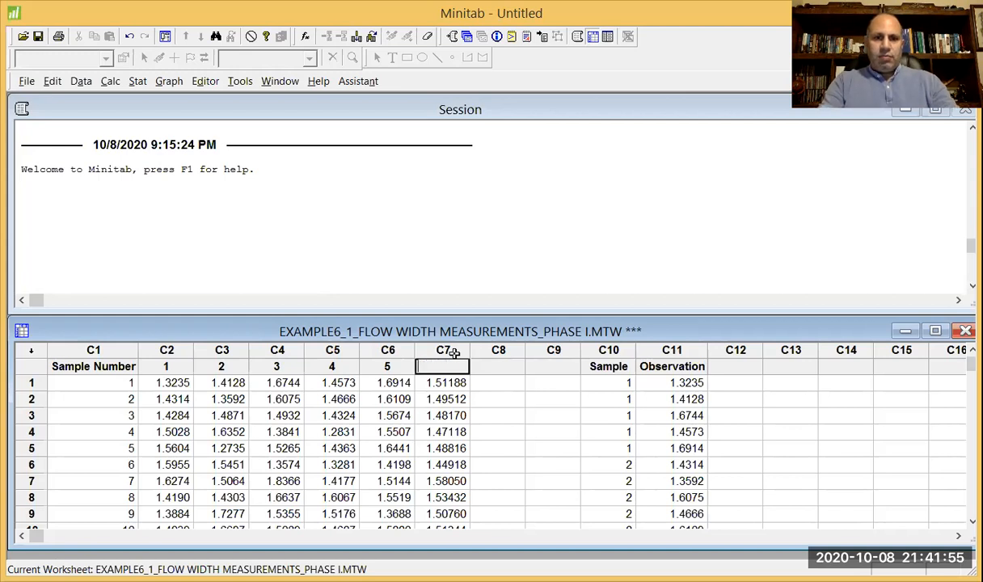
text(x_bar)
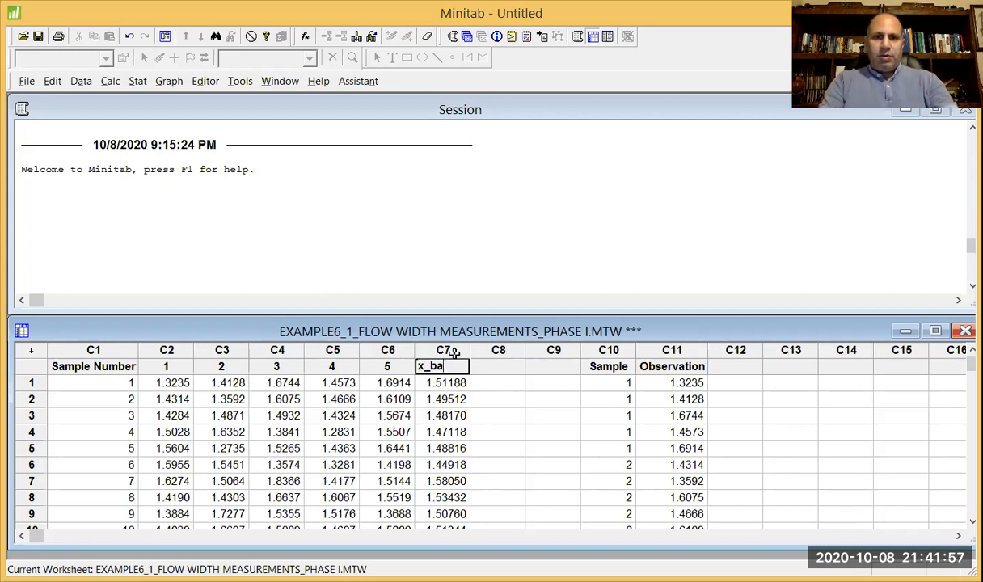
click(481, 383)
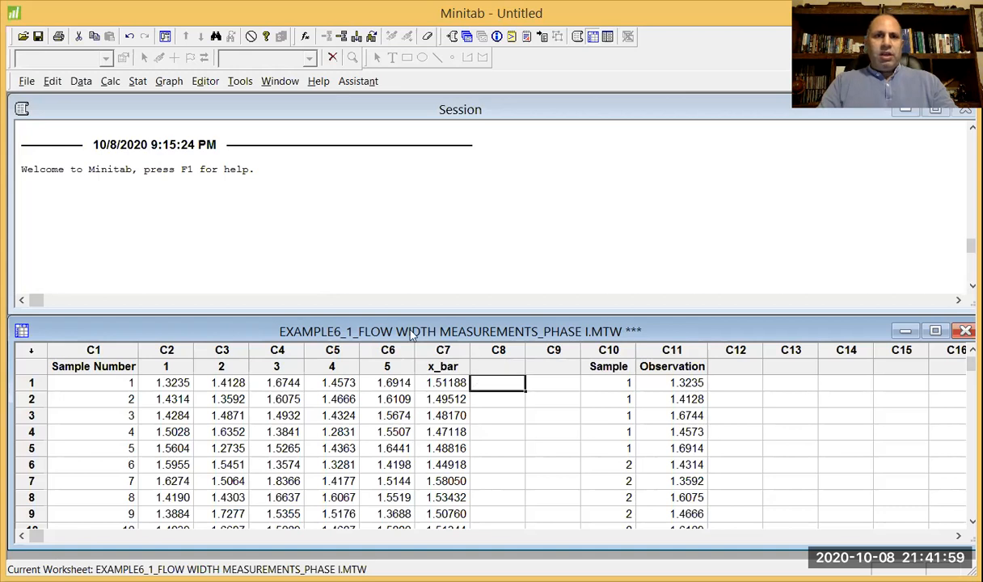
Calculate the row-wise range of columns '1'-'5' with Row Statistics and store the result in C8.
click(111, 84)
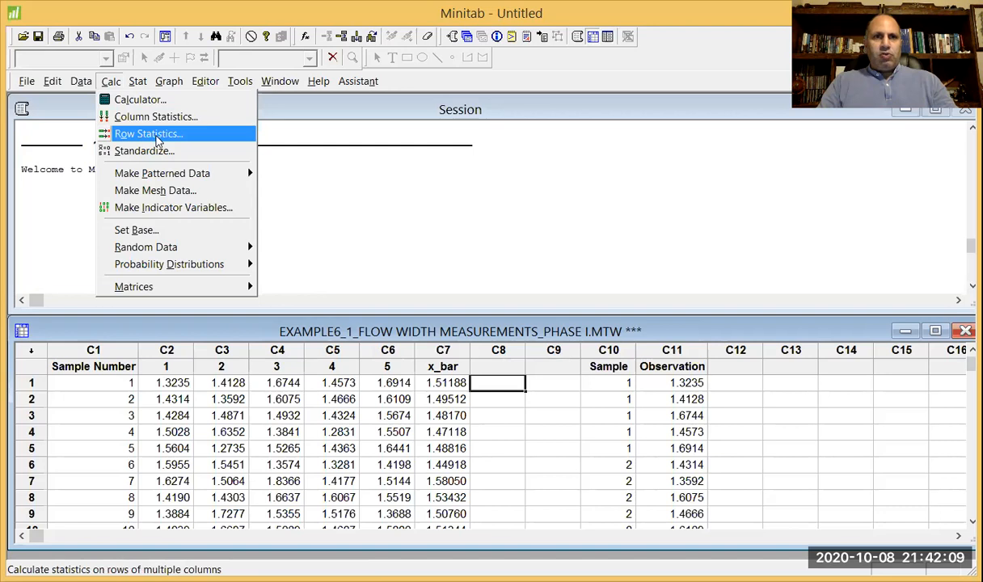
click(150, 134)
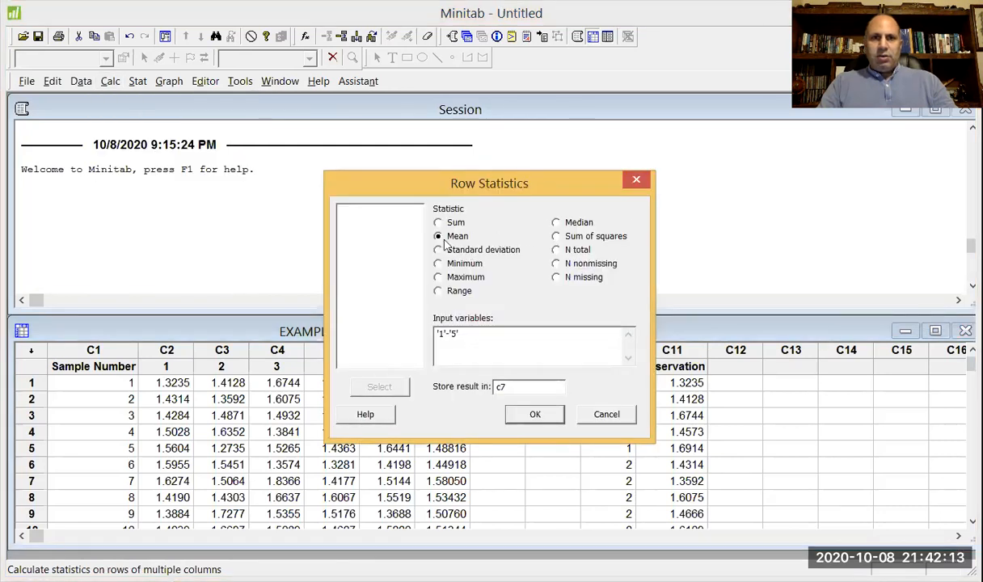
click(449, 292)
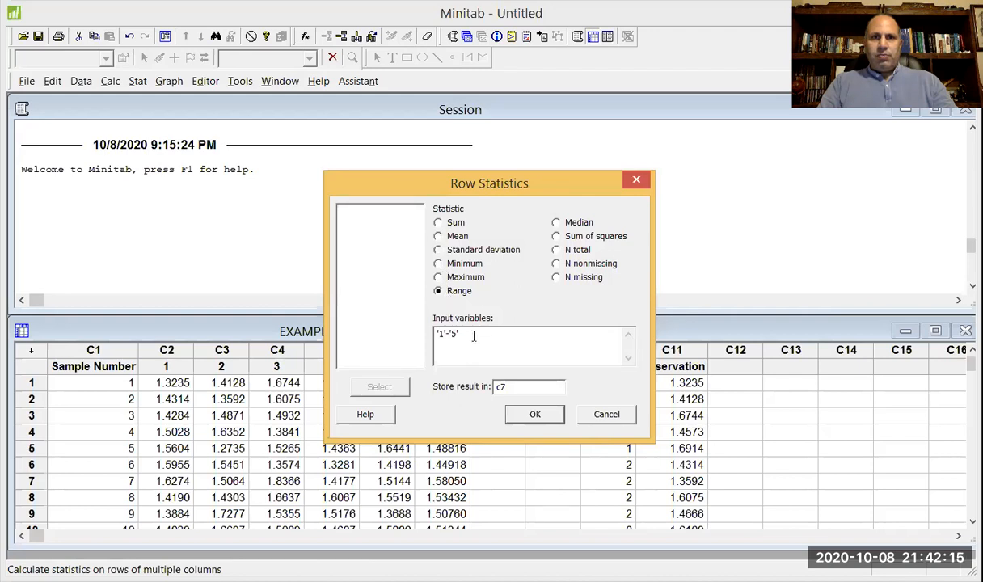
click(474, 338)
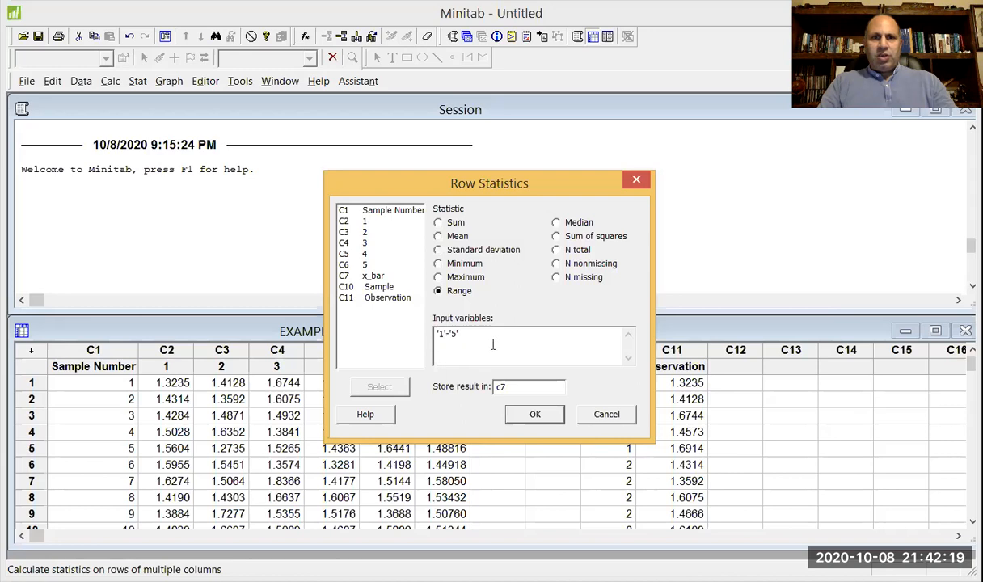
click(511, 387)
key(BackSpace)
text(8)
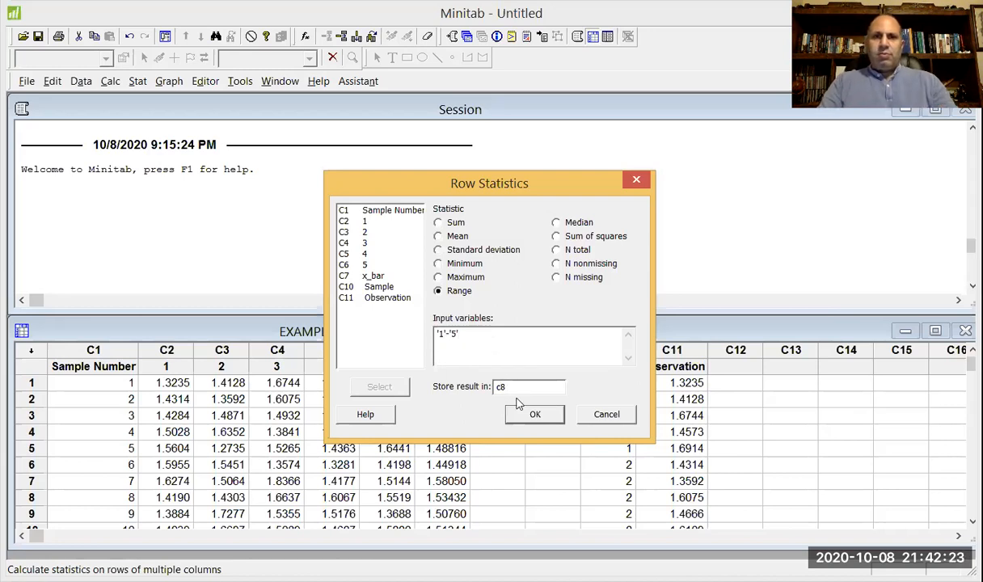
click(535, 415)
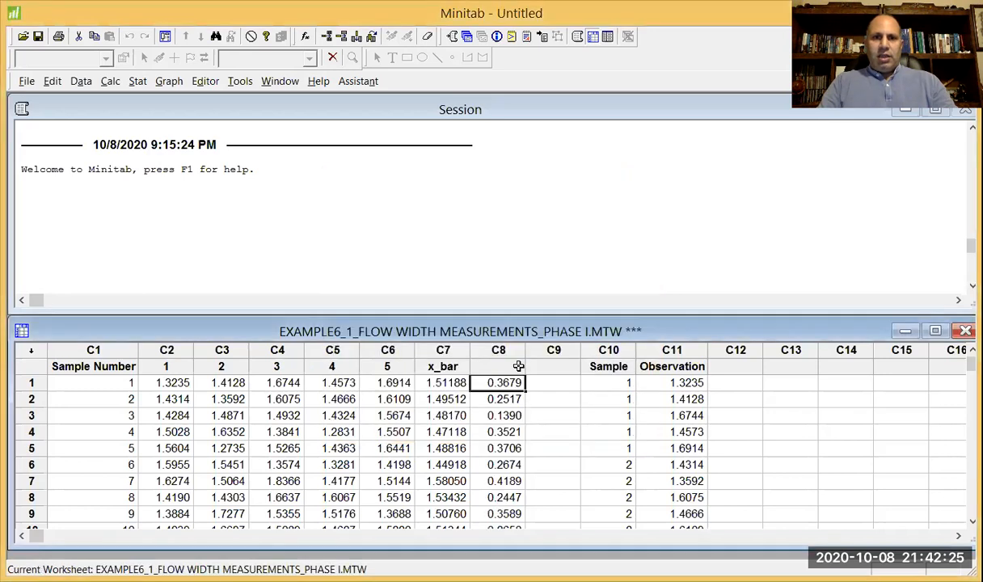
Name the column of row ranges in C8 "R".
click(498, 367)
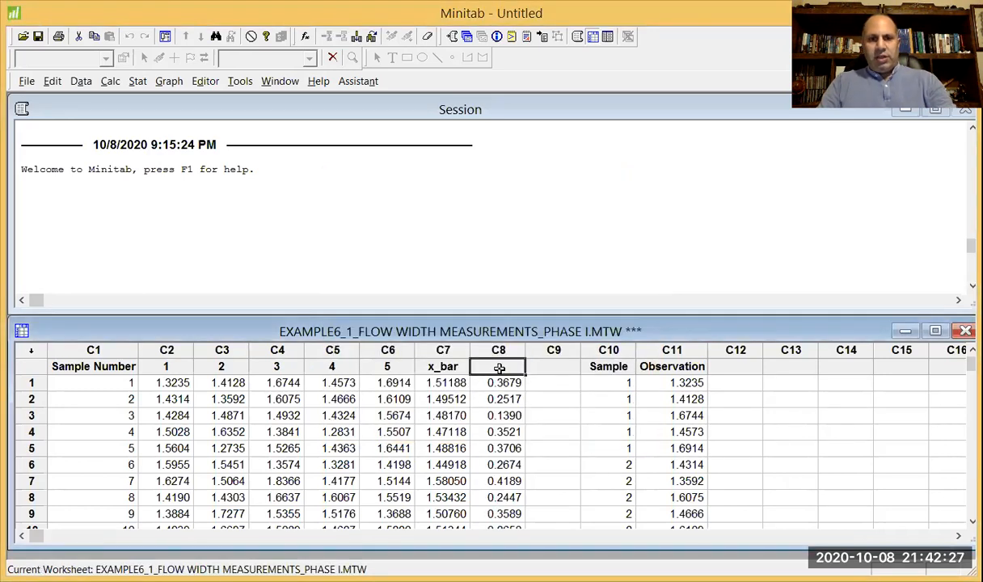
text(R)
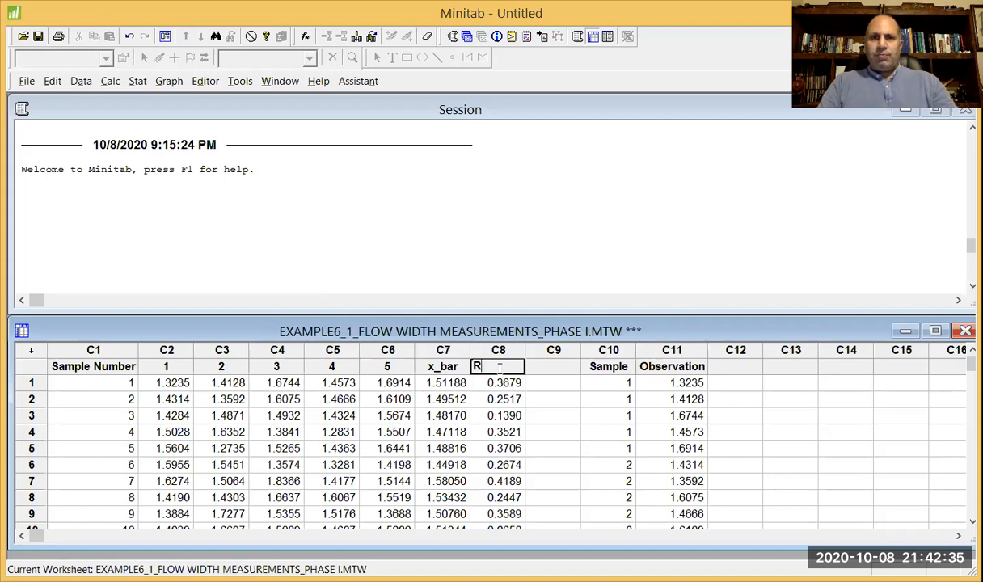
click(541, 364)
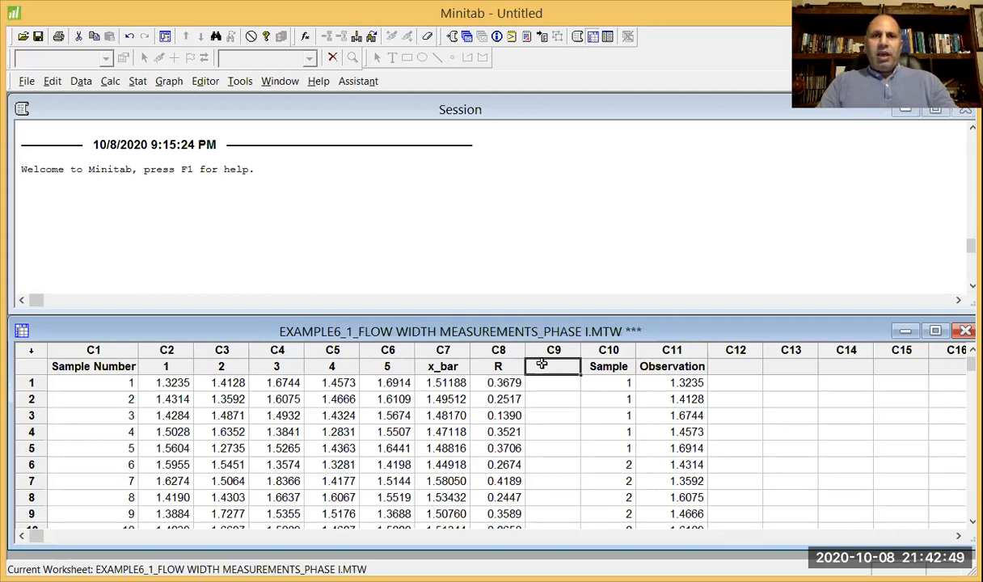
Start an Individual Distribution Identification with x_bar as the single data column.
click(446, 366)
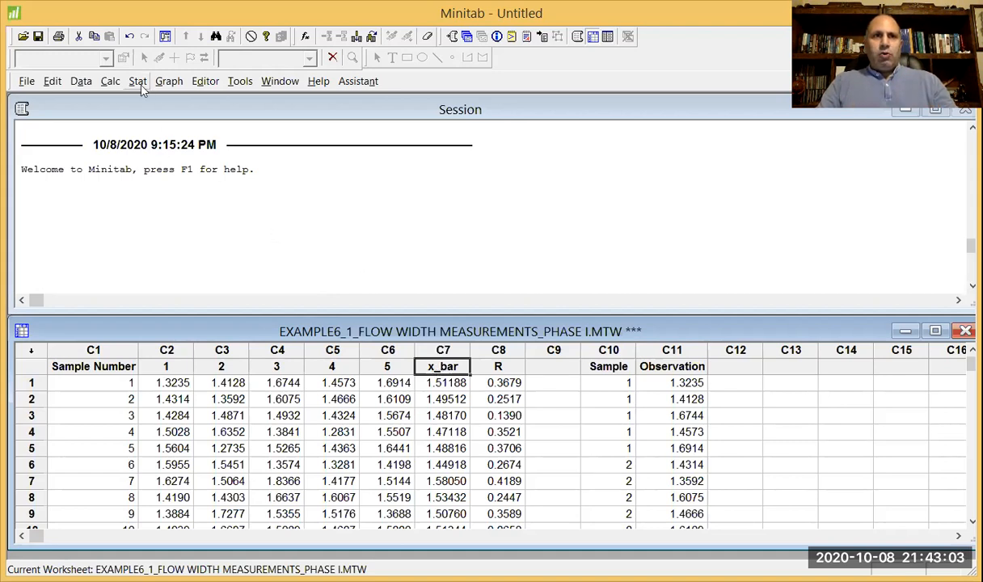
click(139, 83)
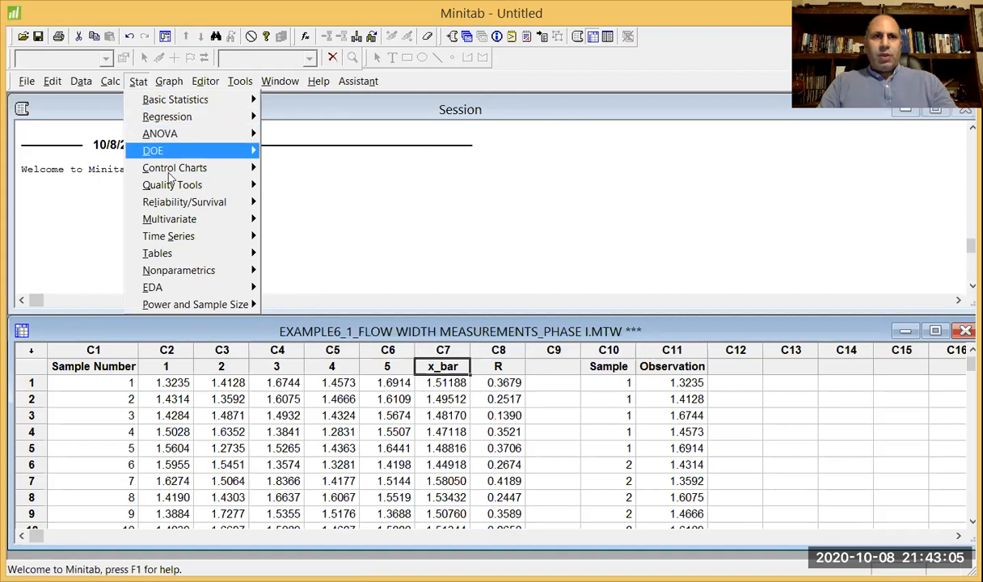
mouse_move(202, 187)
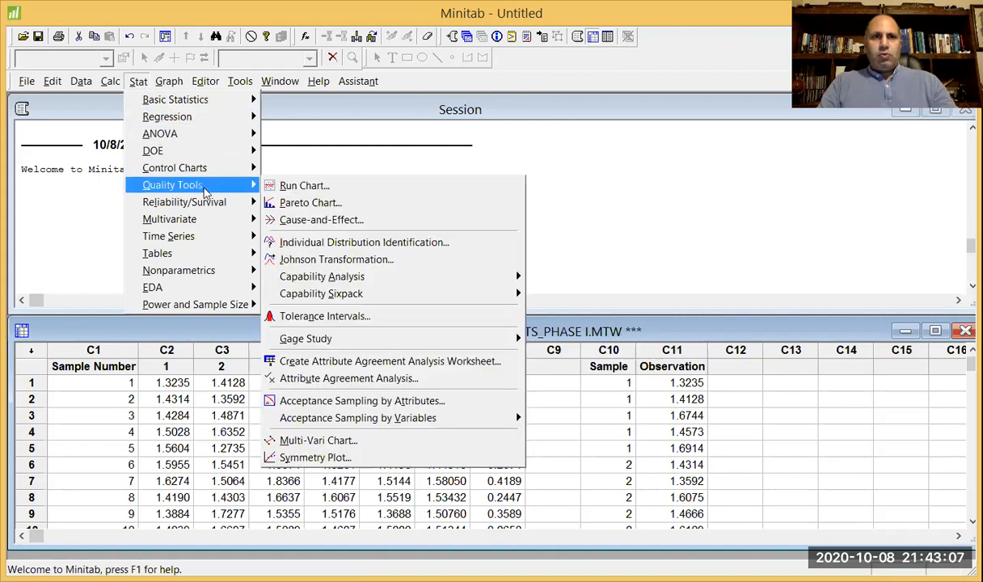
click(363, 248)
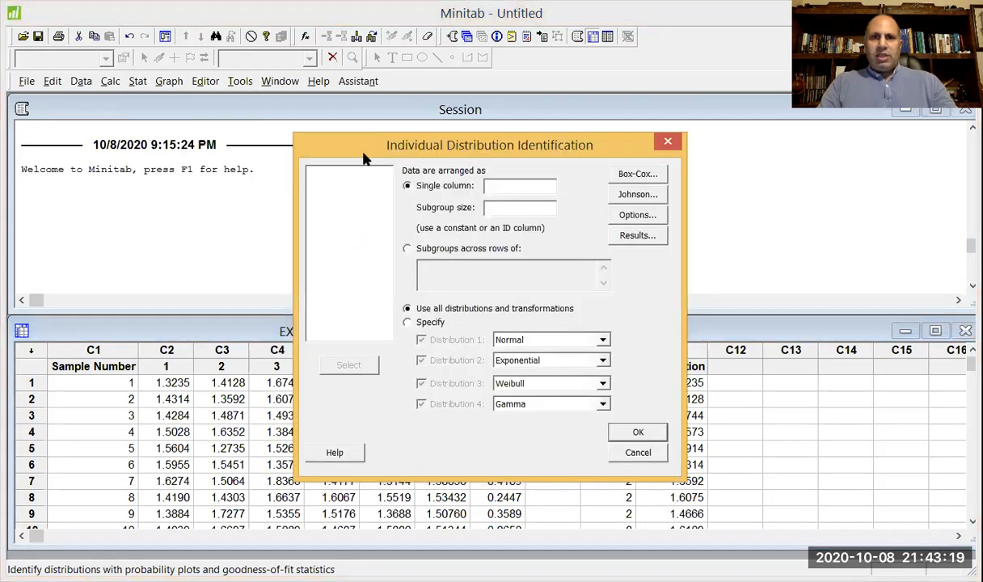
drag(363, 159, 634, 219)
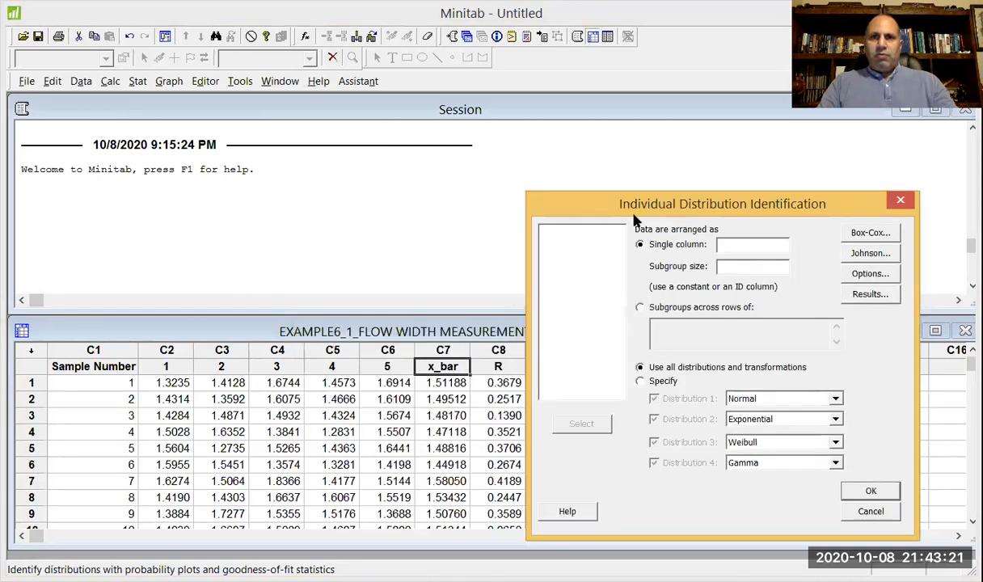
click(743, 244)
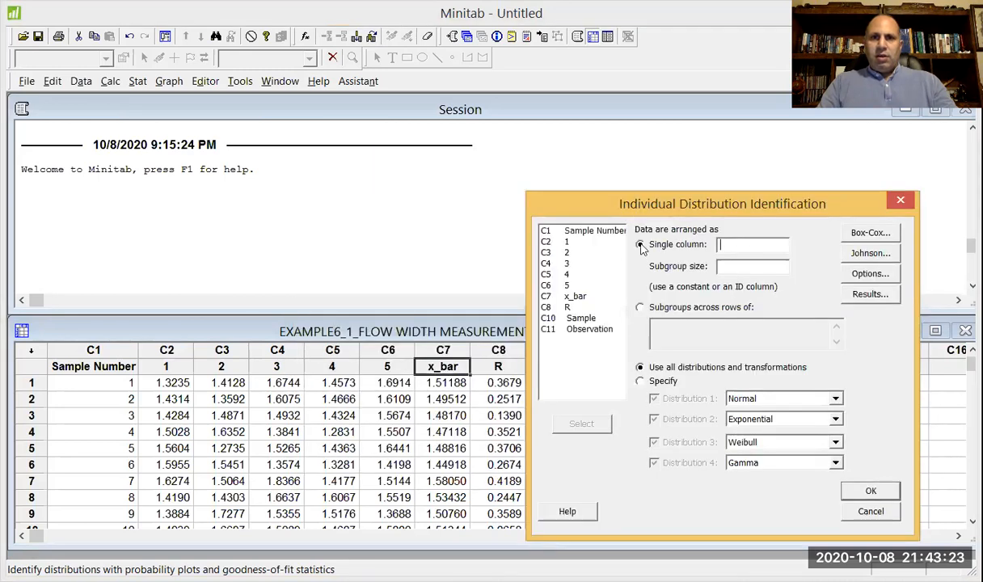
double_click(575, 296)
drag(767, 208, 778, 145)
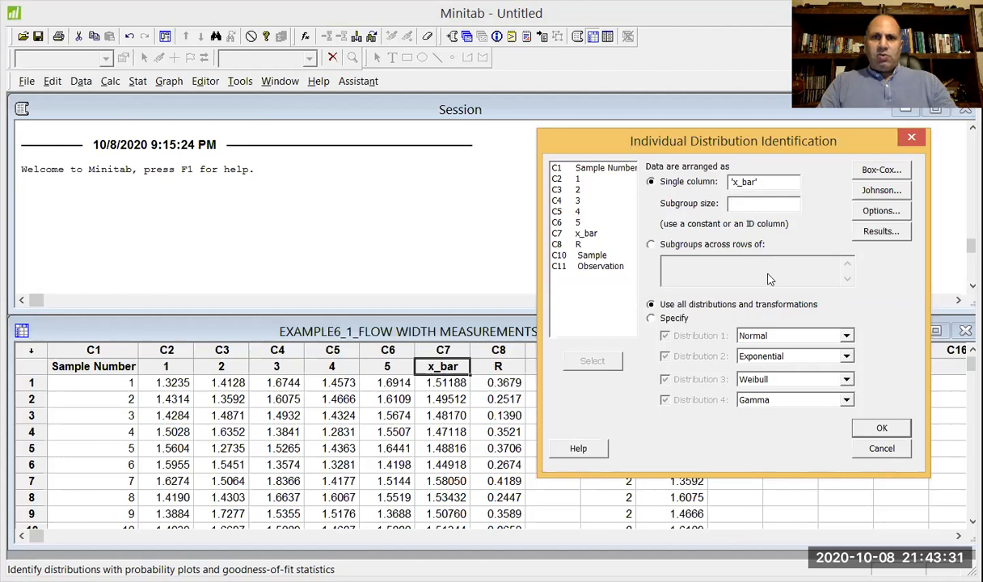
Restrict the distribution identification to the Normal distribution only and generate the probability plot for x_bar.
click(675, 320)
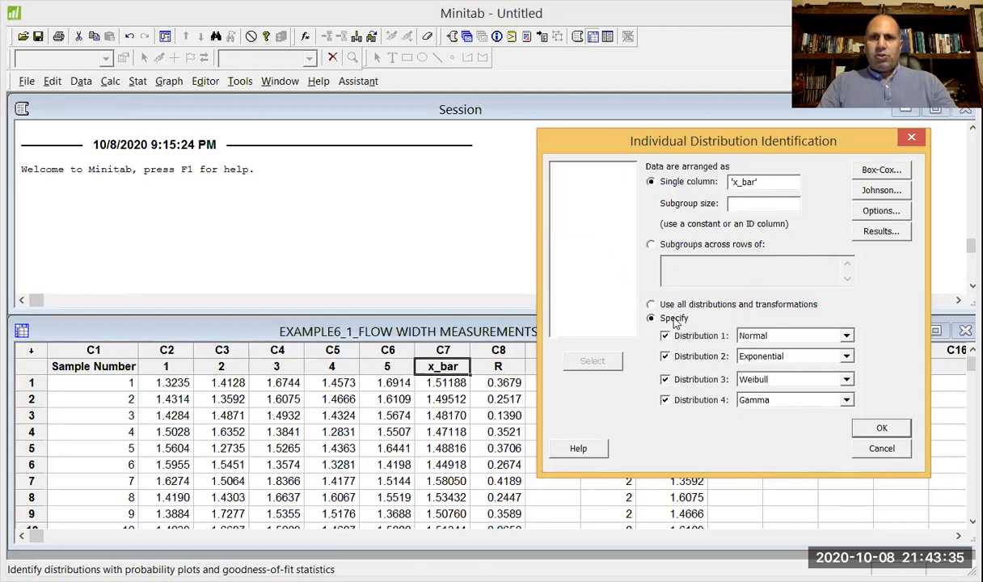
click(664, 356)
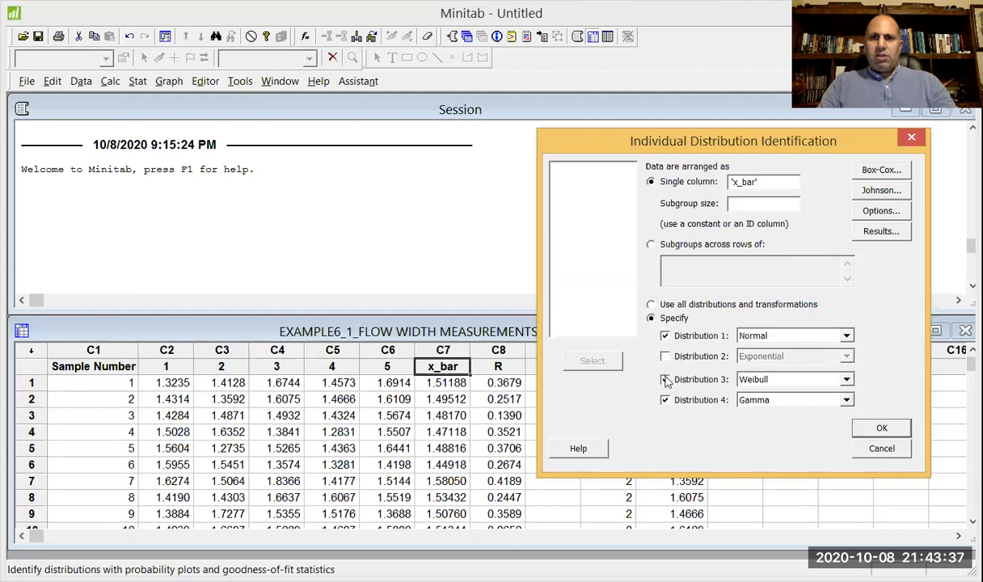
click(664, 379)
click(664, 400)
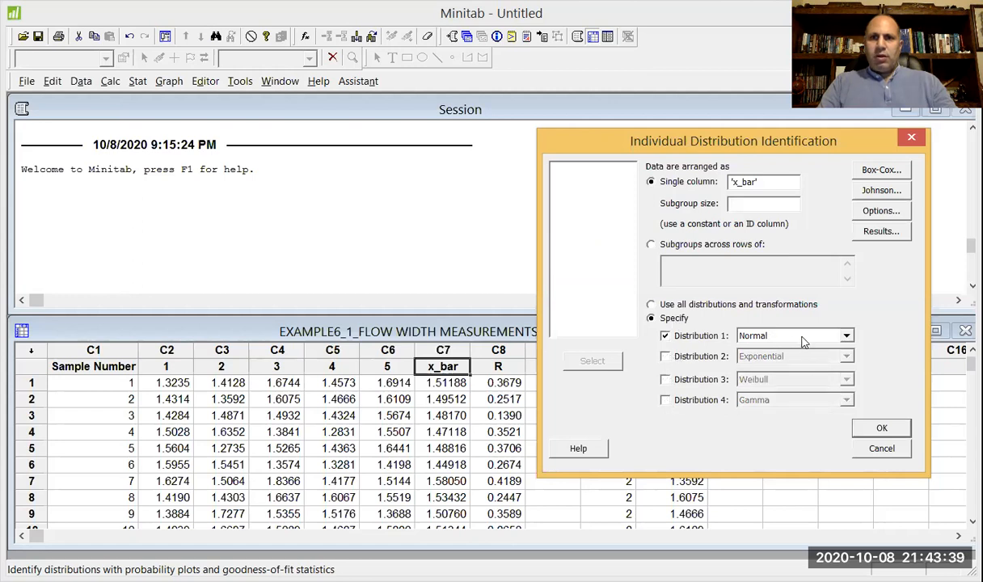
click(881, 431)
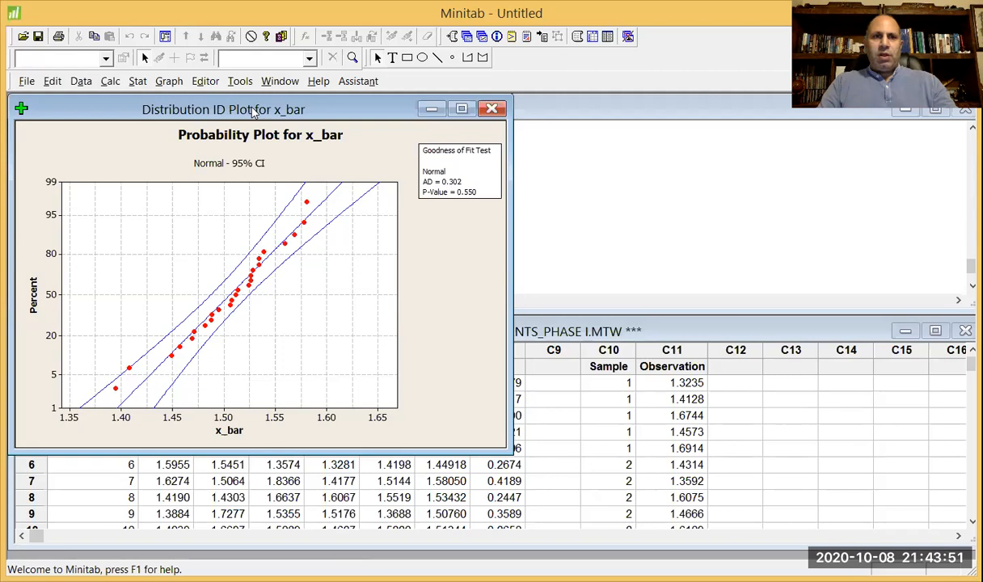
drag(253, 112, 319, 177)
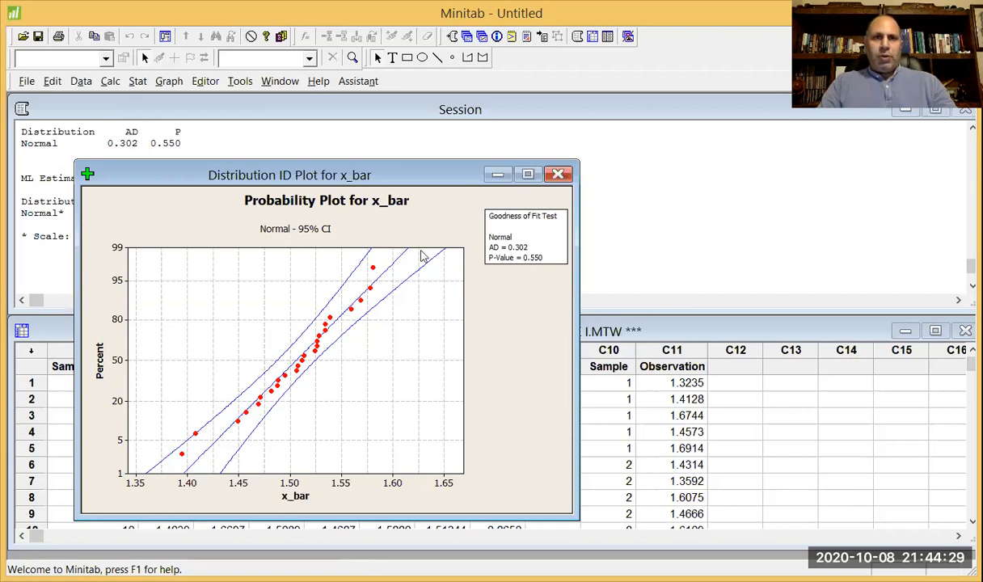
mouse_move(273, 387)
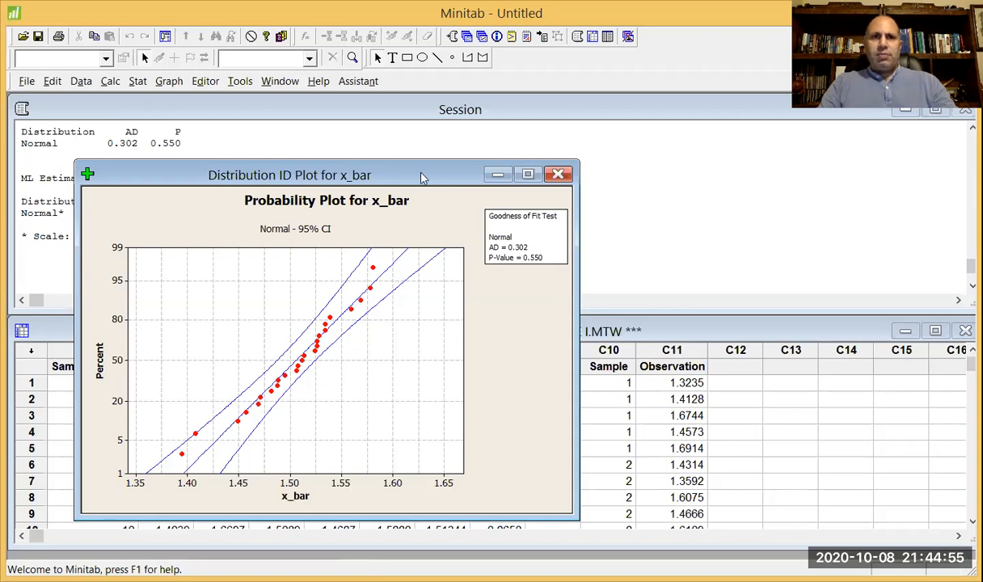
Close the Distribution ID probability plot window for x_bar.
drag(422, 176, 427, 253)
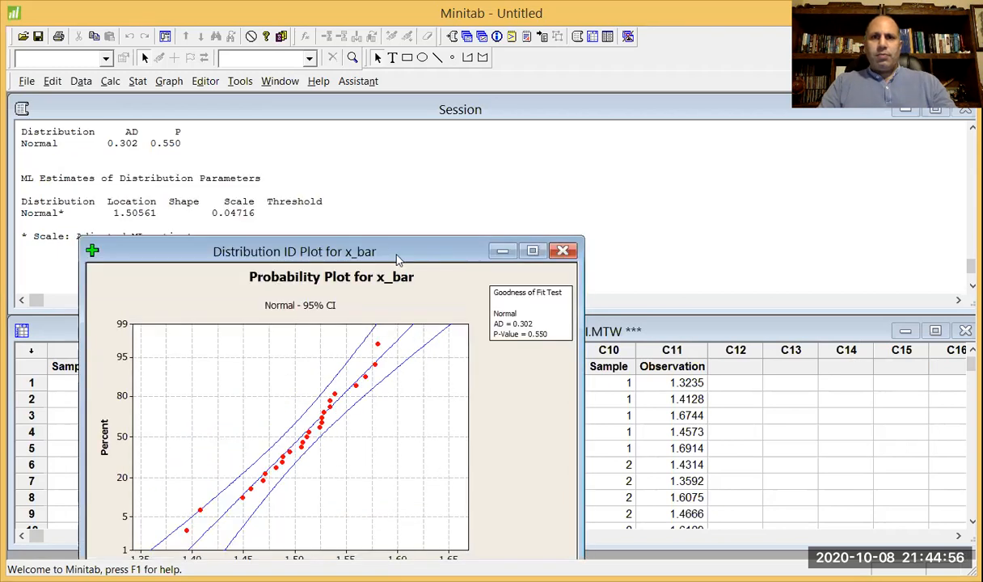
click(562, 251)
click(559, 344)
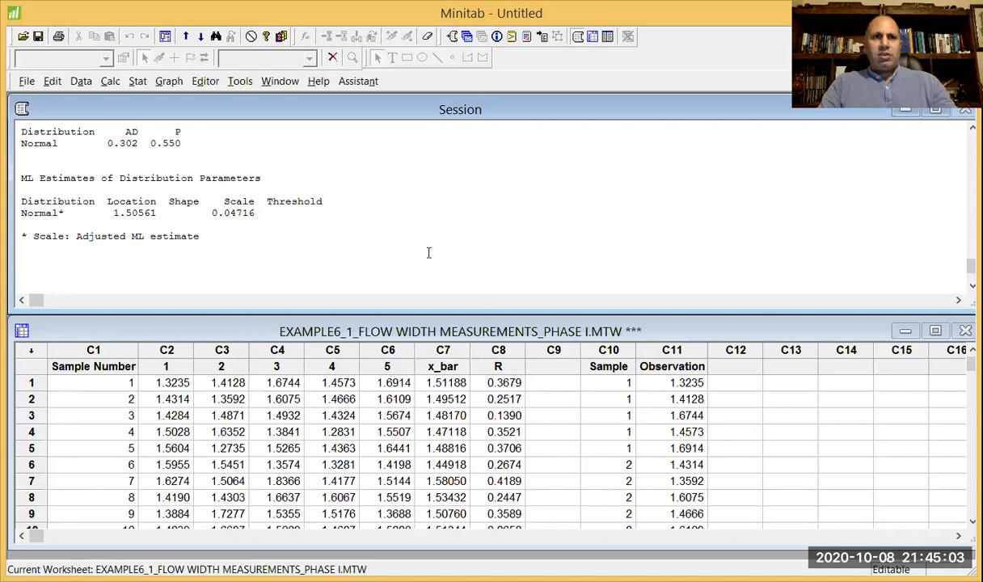
Start an Xbar-R control chart with the observations for a subgroup in one row of columns.
click(136, 83)
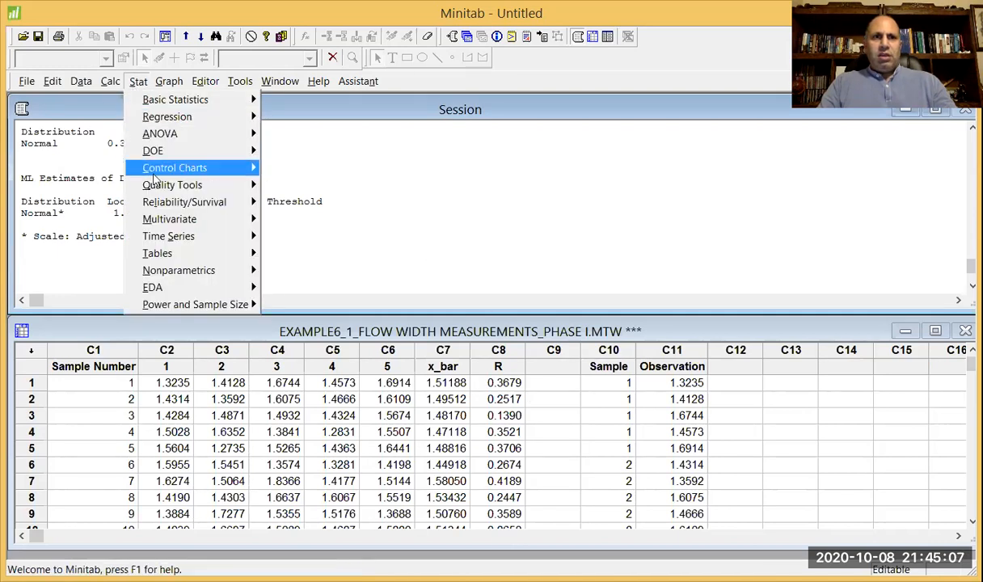
mouse_move(155, 170)
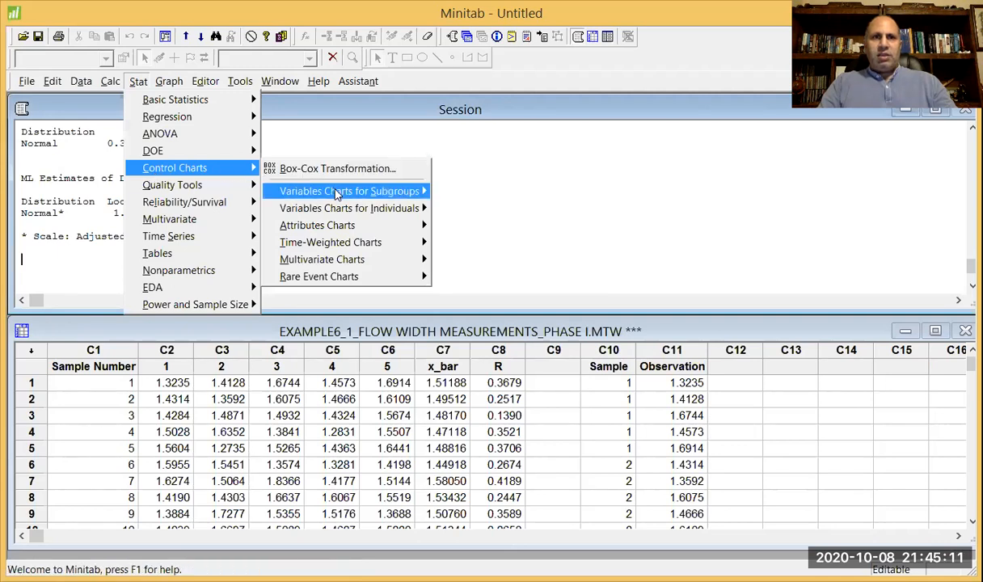
mouse_move(323, 191)
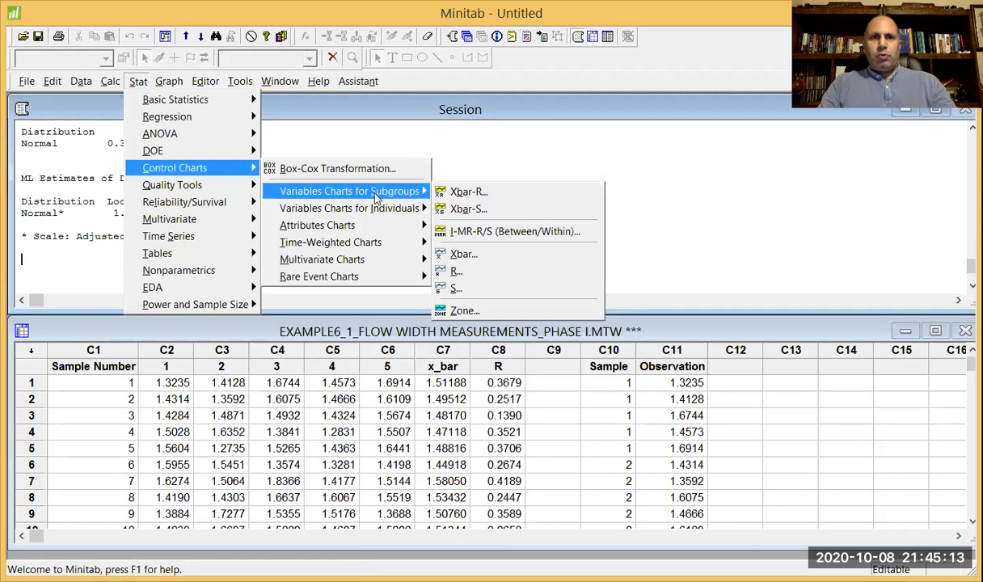
click(491, 192)
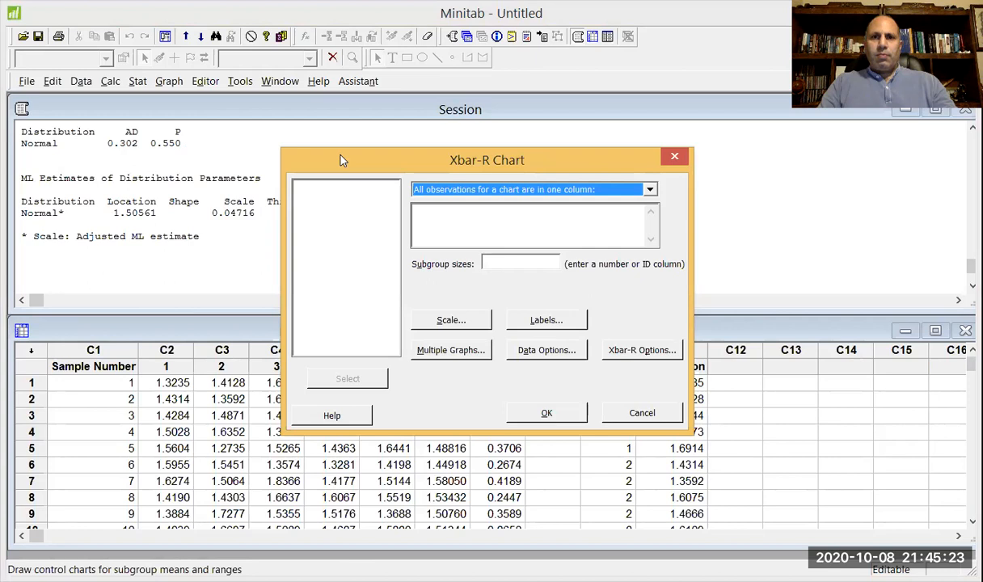
drag(341, 160, 466, 219)
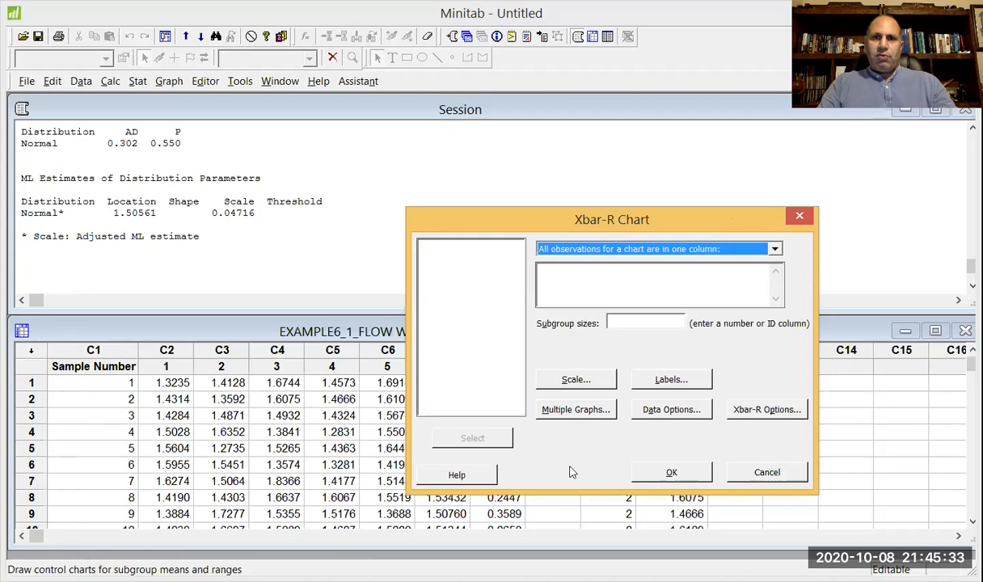
drag(731, 220, 442, 142)
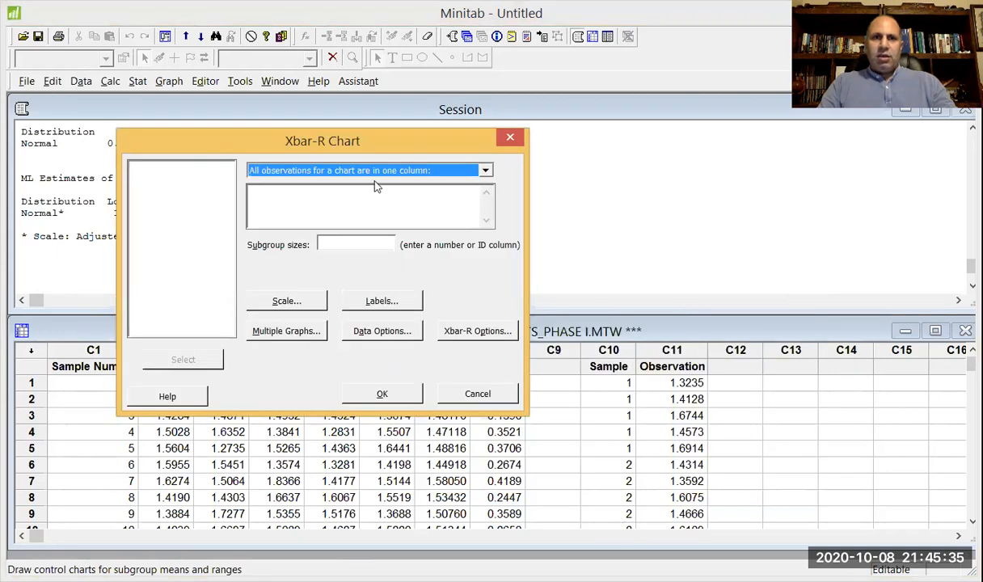
click(351, 170)
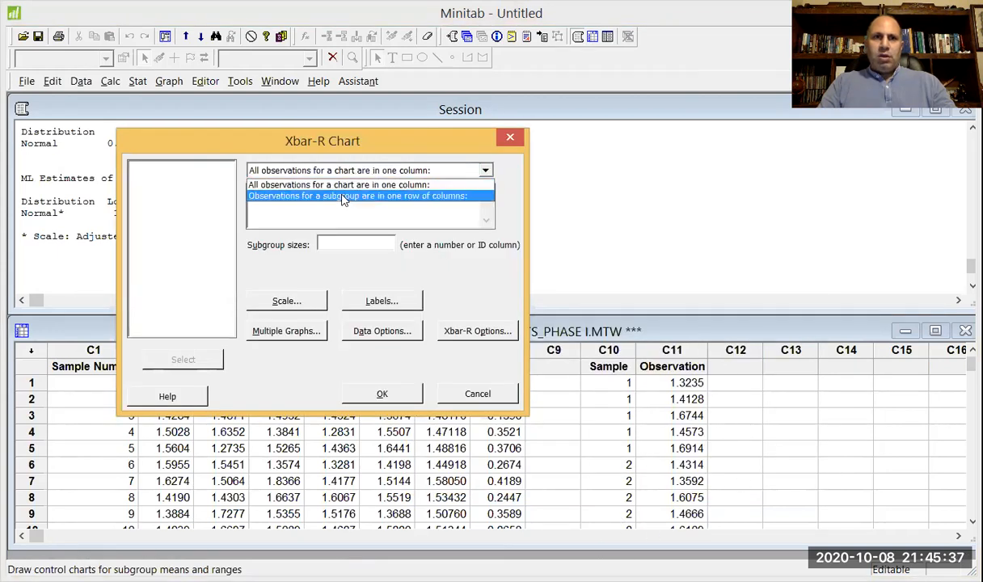
click(347, 196)
Select columns '1' through '5' as the subgroup observations for the Xbar-R chart.
drag(318, 151, 321, 213)
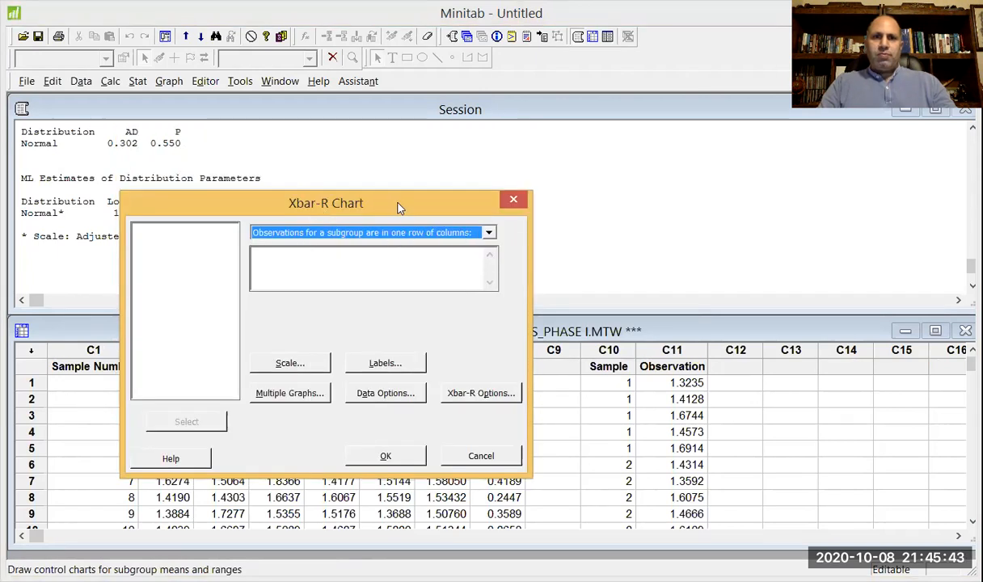
drag(402, 204, 835, 165)
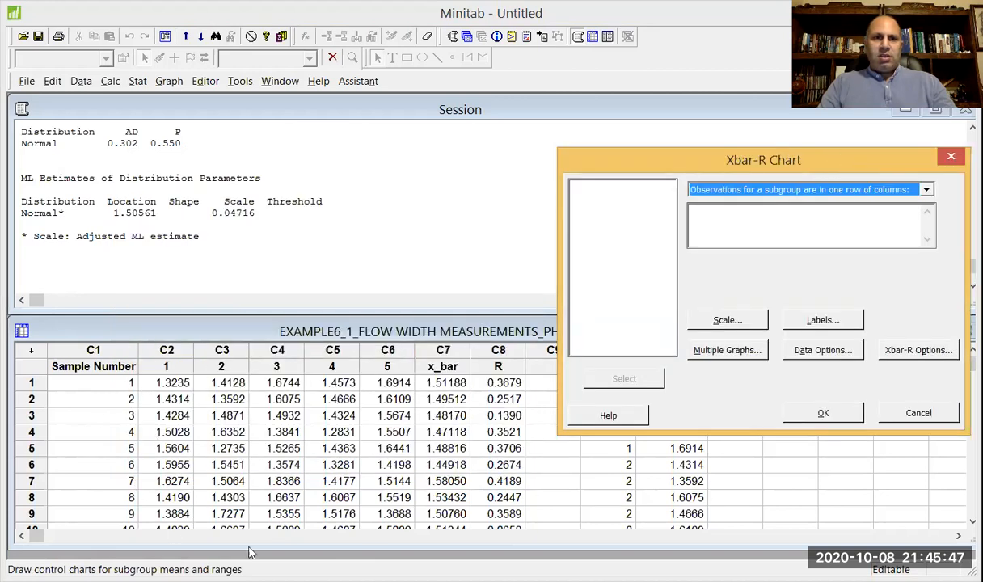
click(733, 229)
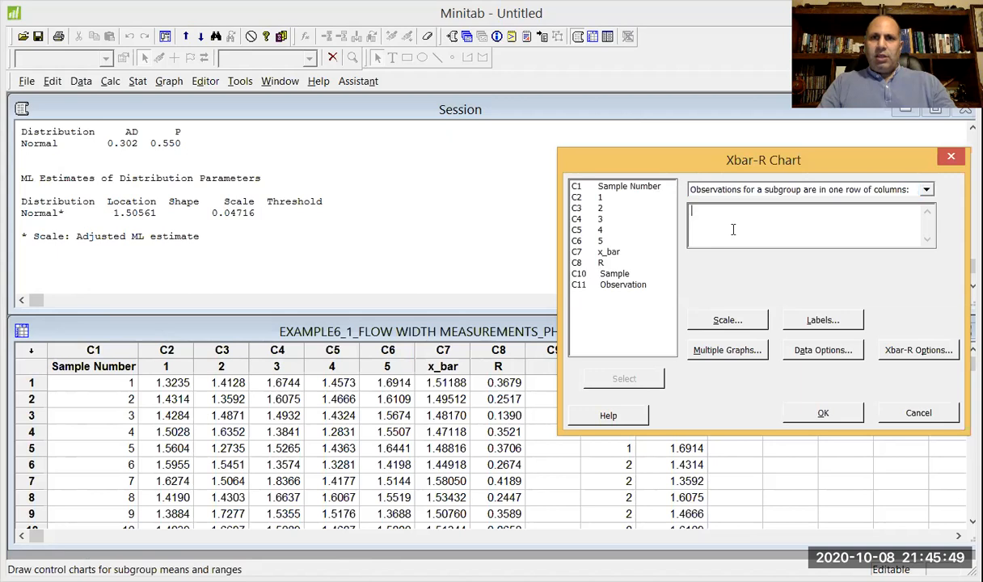
drag(802, 164, 757, 224)
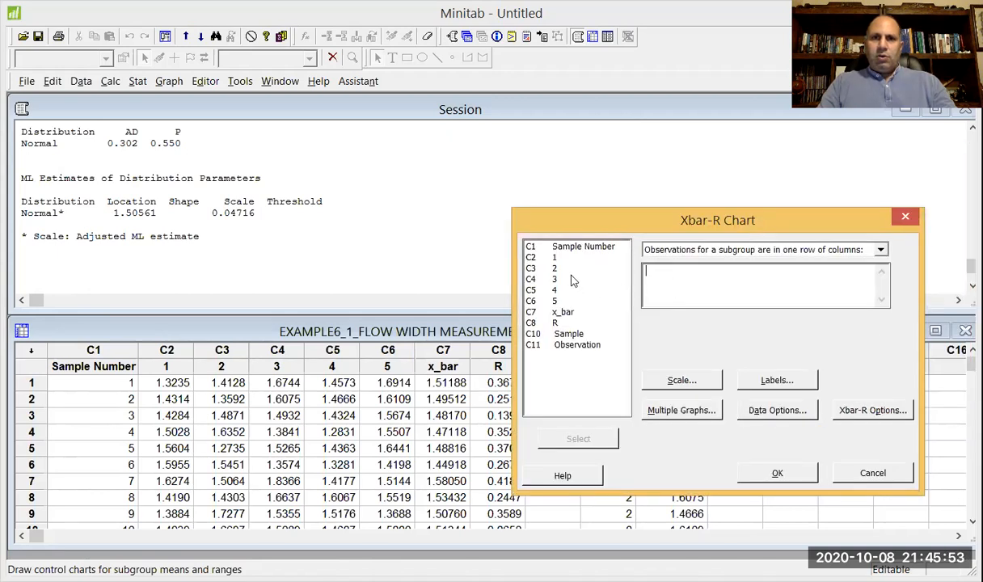
drag(553, 257, 578, 301)
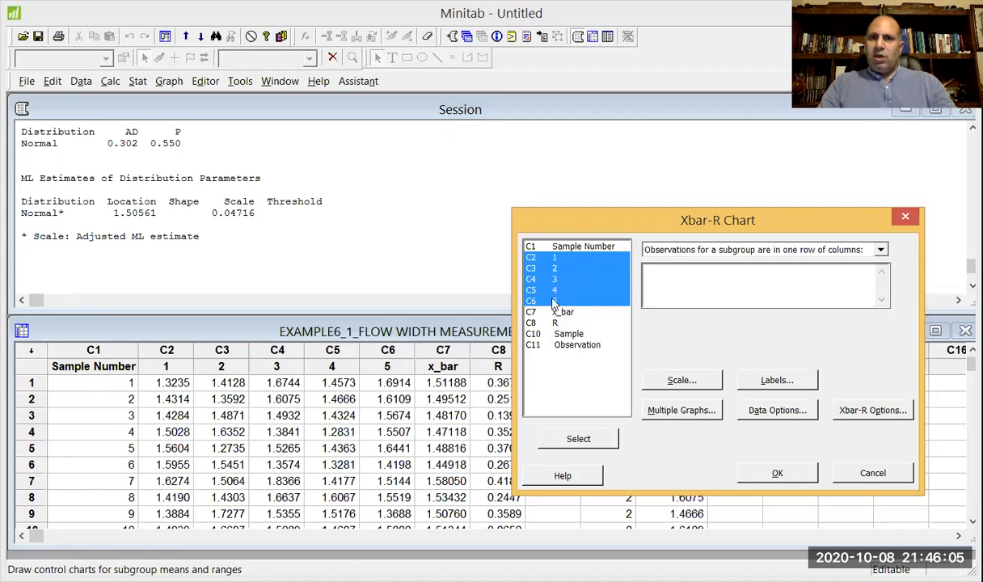
click(565, 438)
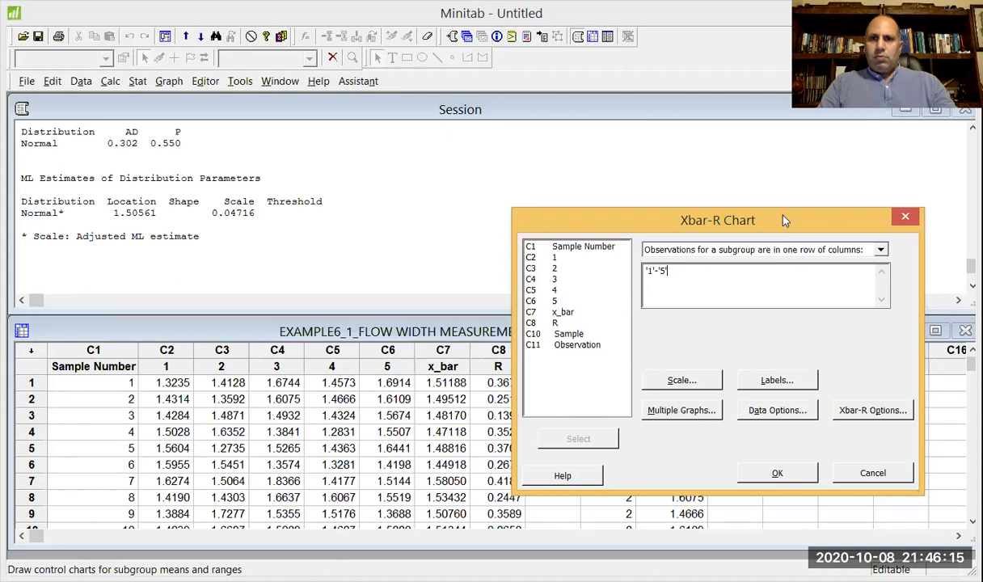
Title the Xbar-R chart "Flow width measurements control charts".
drag(782, 220, 705, 153)
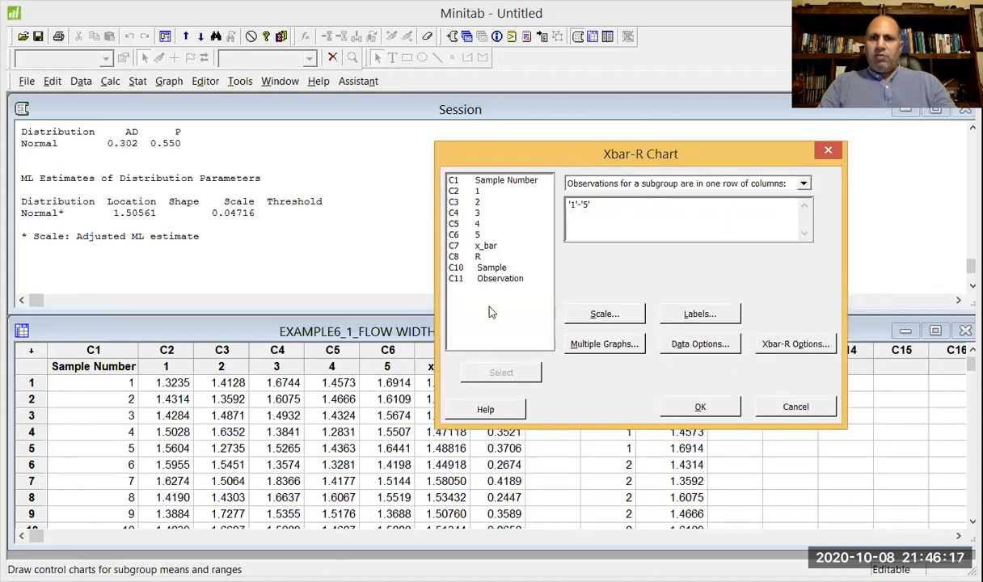
drag(716, 154, 726, 208)
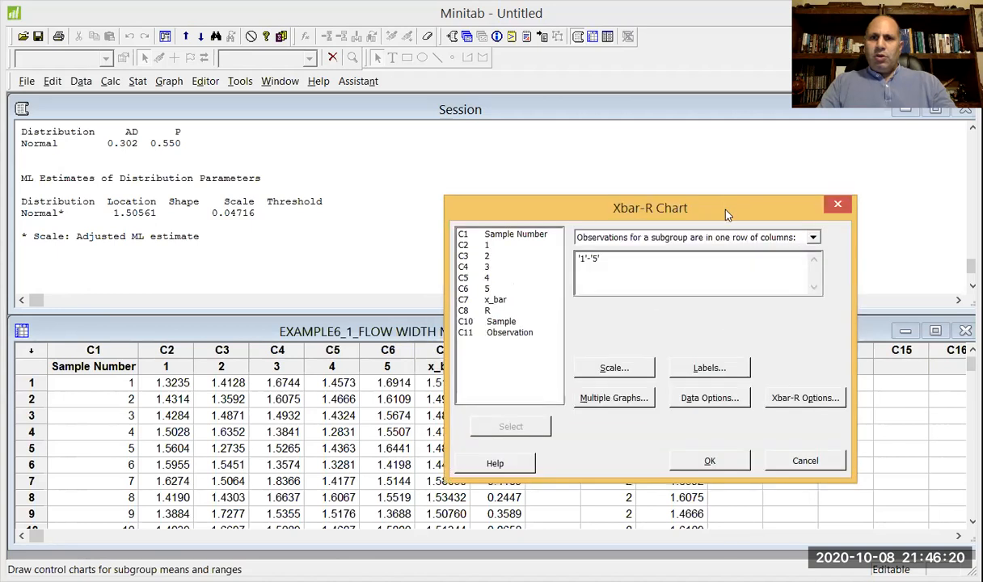
click(710, 368)
click(588, 255)
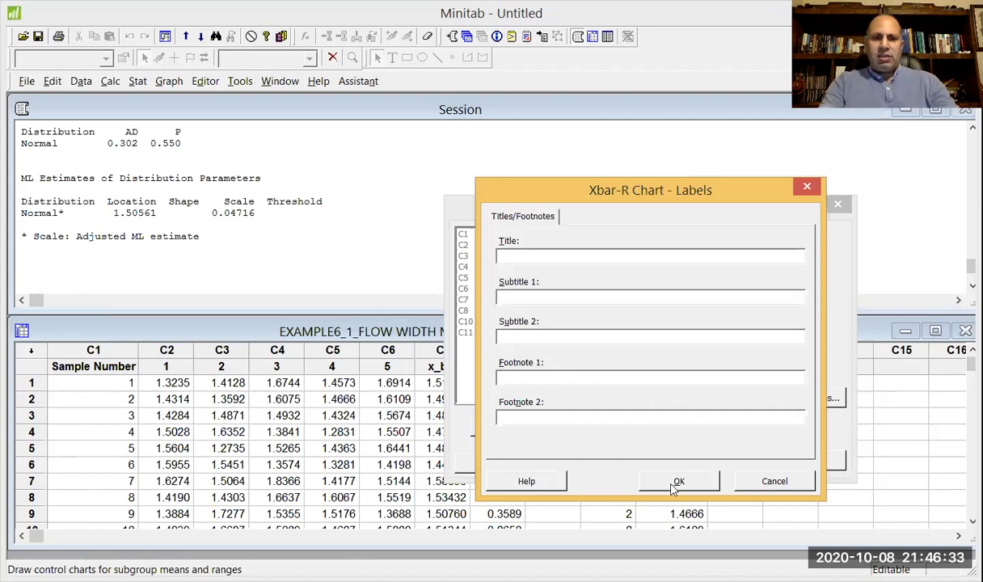
text(Flow )
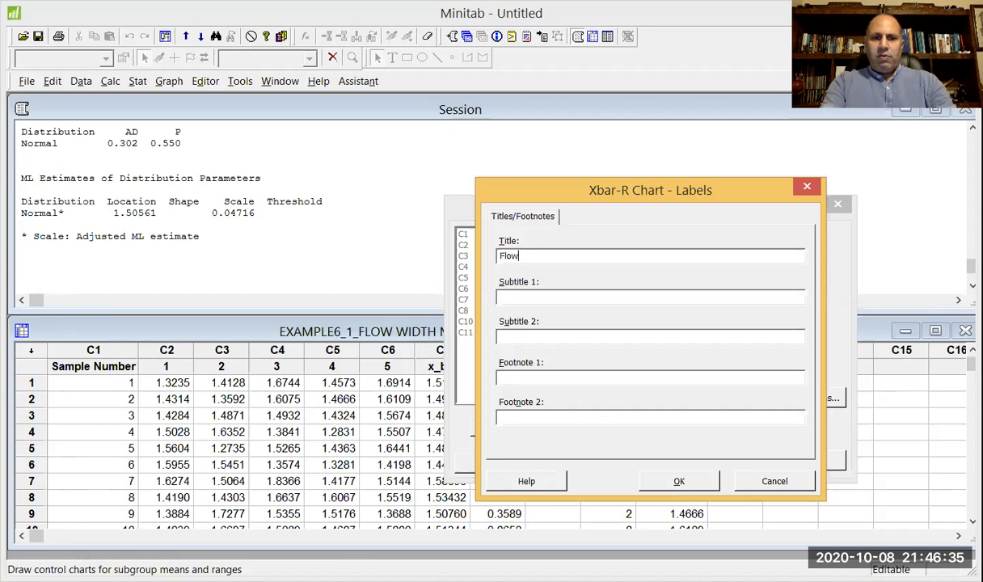
text(width)
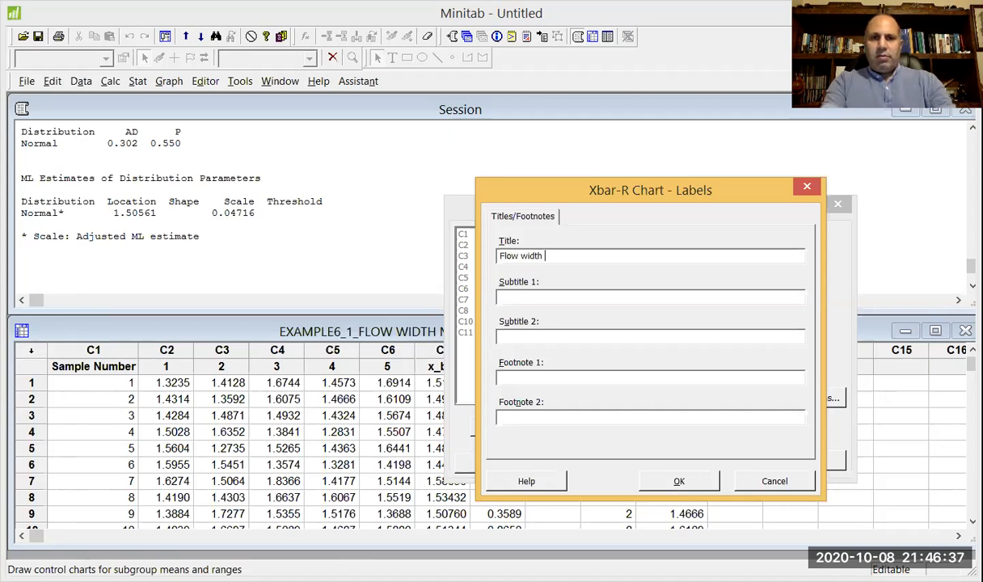
text( measur)
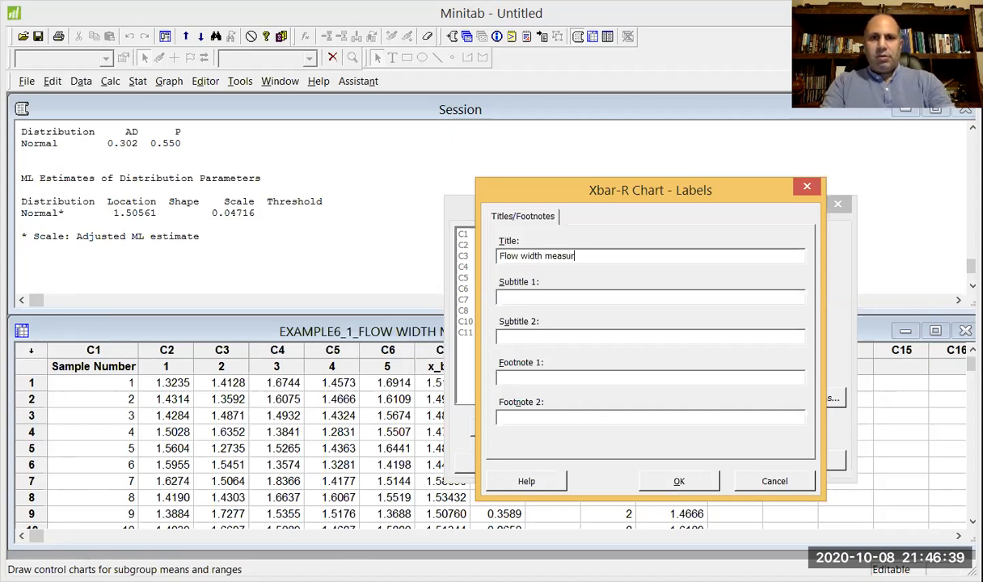
text(ements control charts)
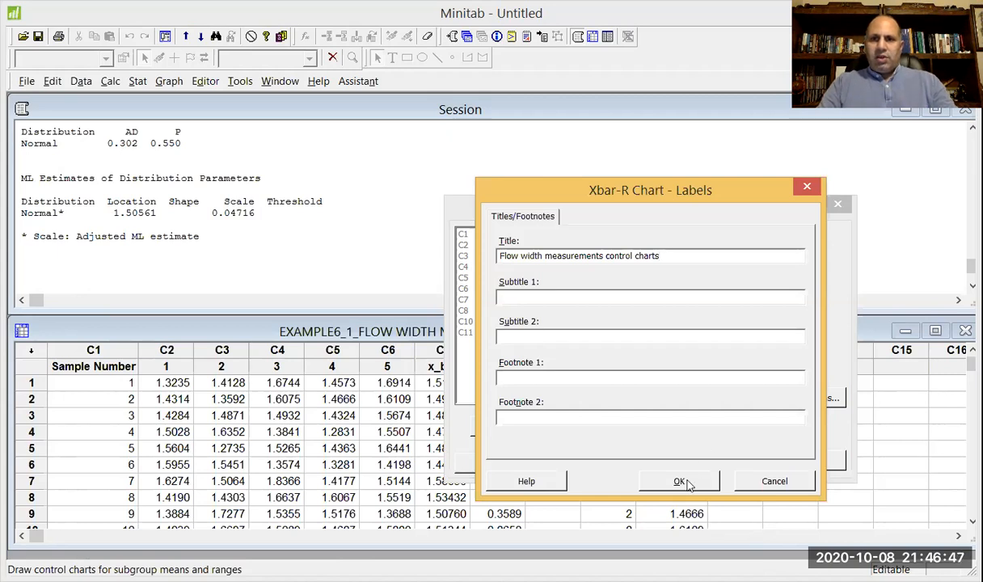
click(679, 482)
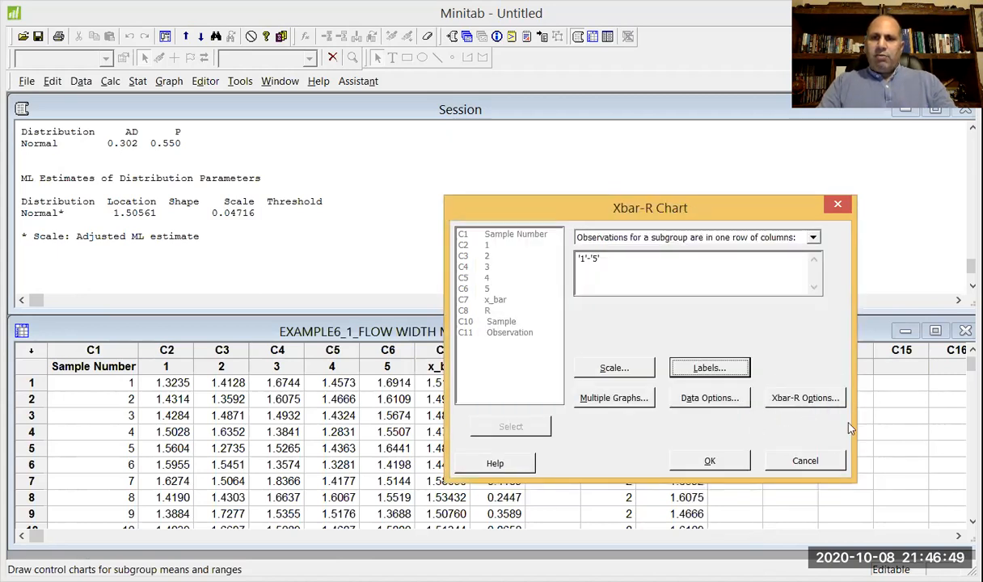
Set the Xbar-R chart's standard deviation estimation method to Rbar, keeping the subgroup choice on omitting listed subgroups with none entered.
click(800, 404)
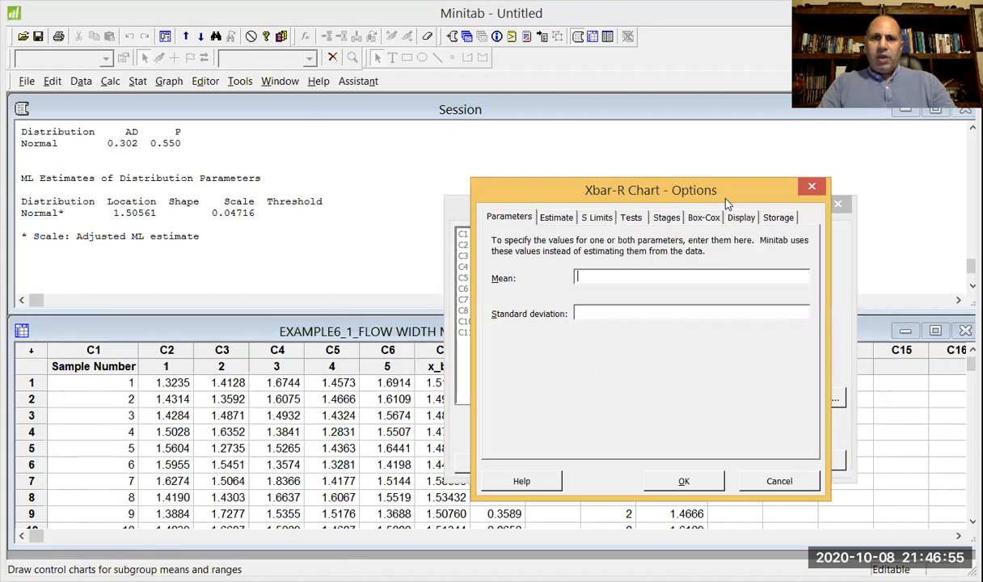
drag(726, 199, 724, 242)
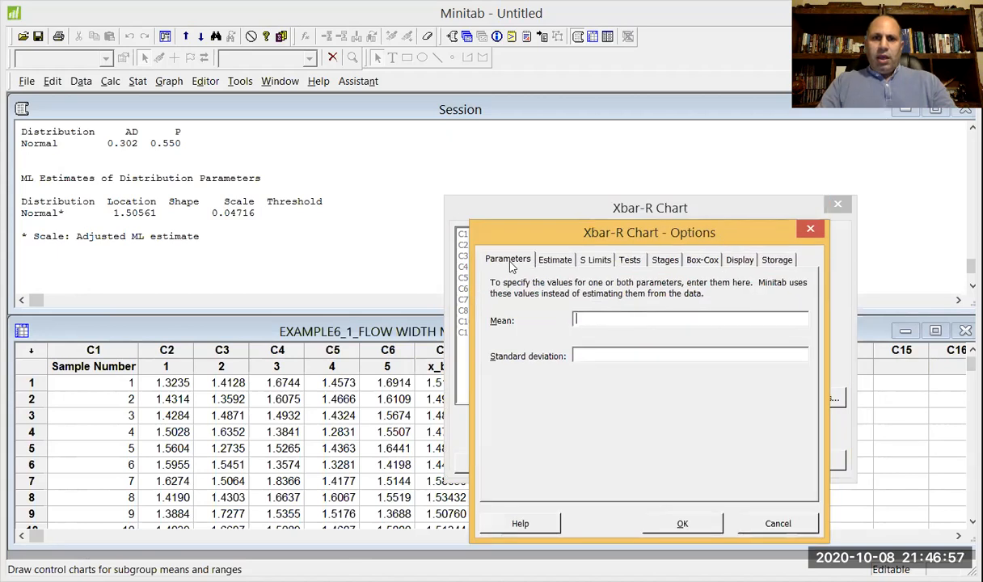
click(582, 320)
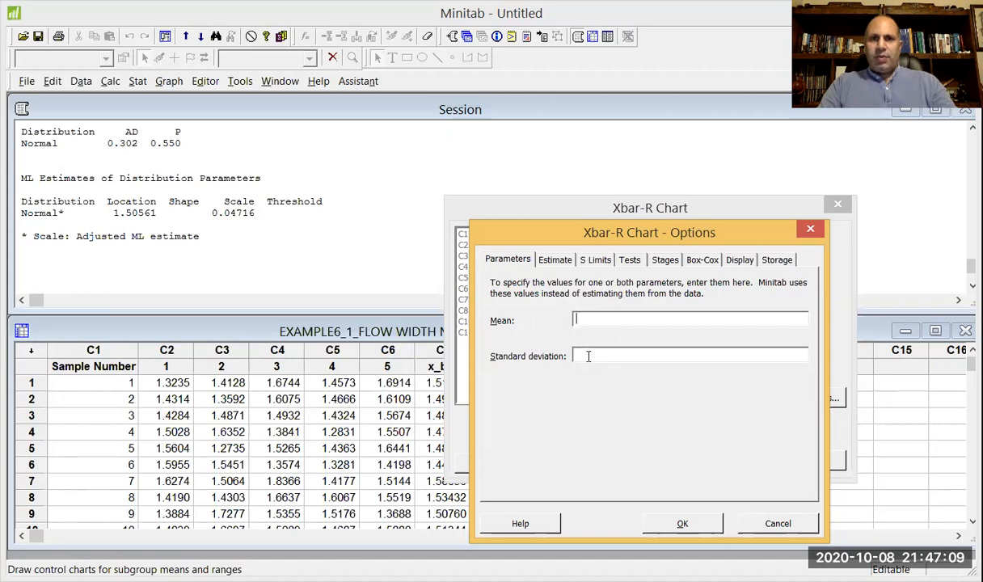
click(557, 259)
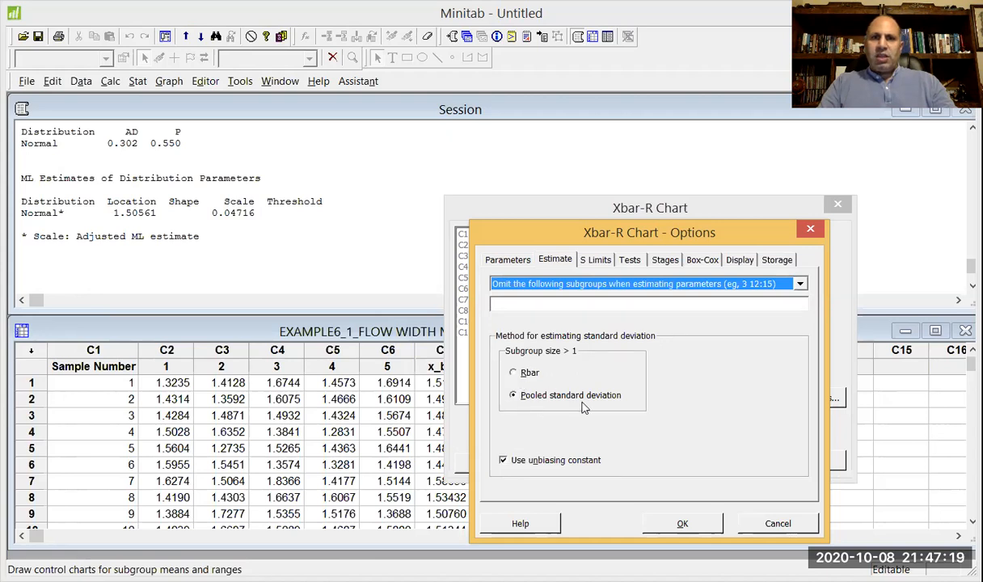
click(524, 374)
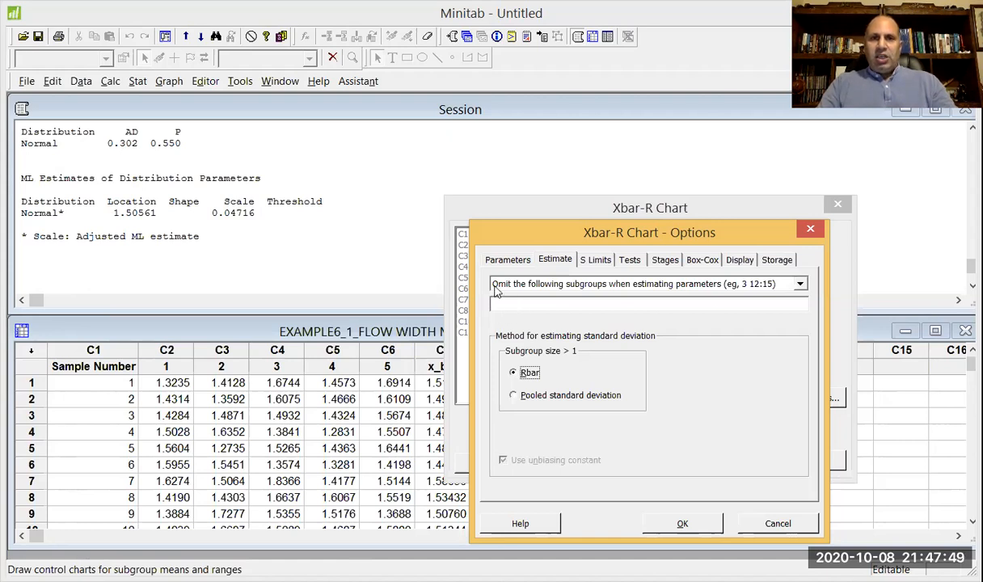
click(563, 285)
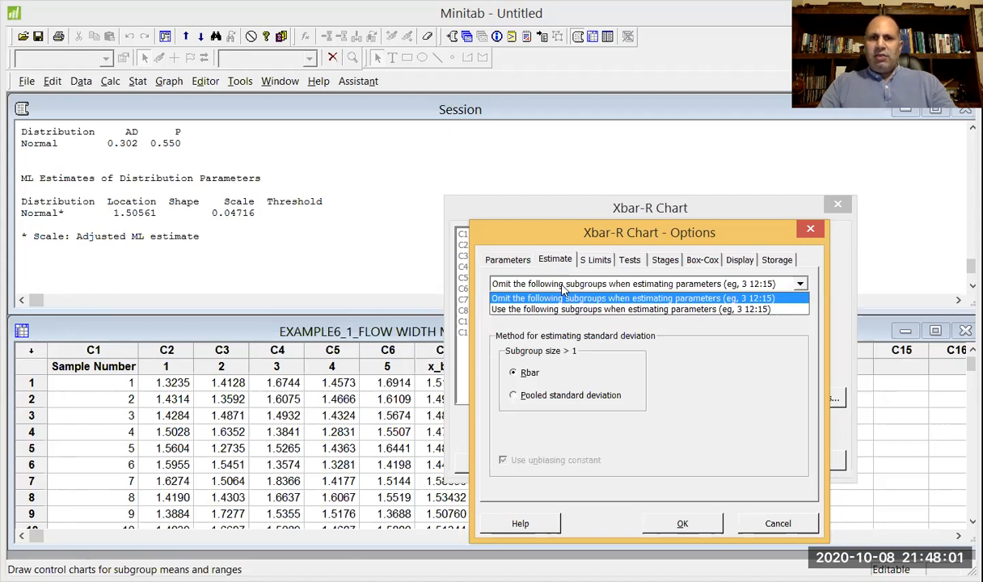
click(563, 291)
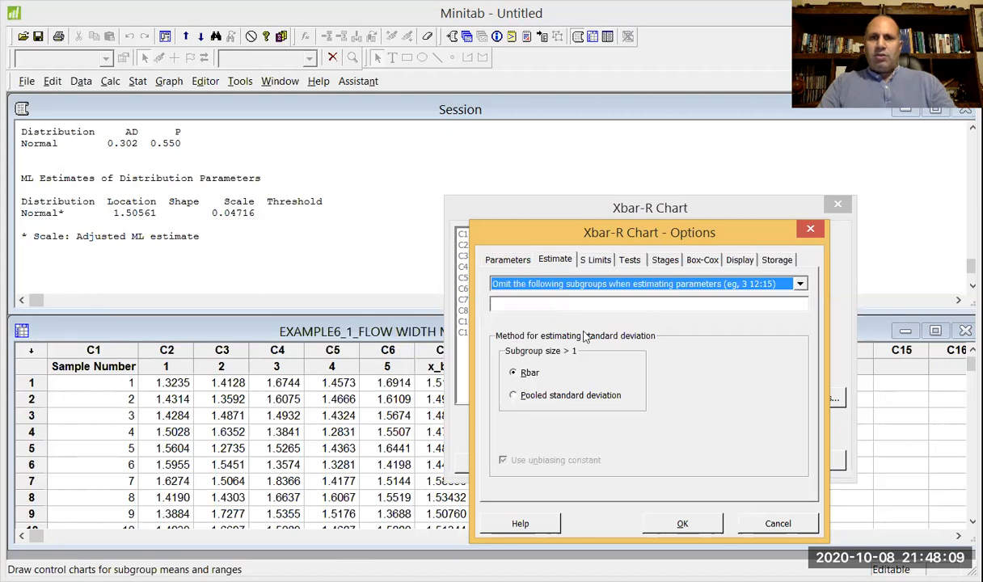
Set the Xbar-R chart to display all subgroups and show control limit / center line labels for all stages.
click(595, 260)
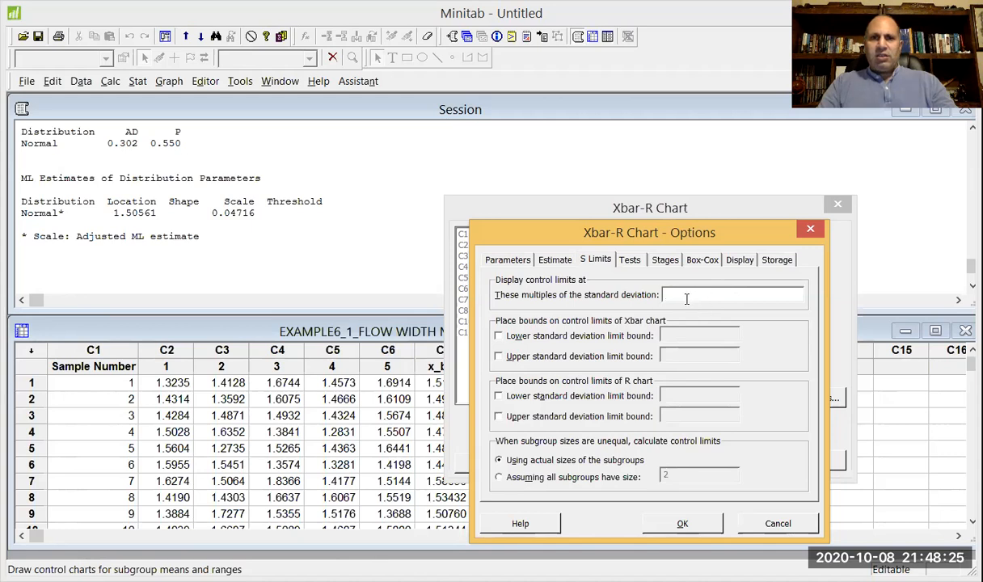
click(630, 261)
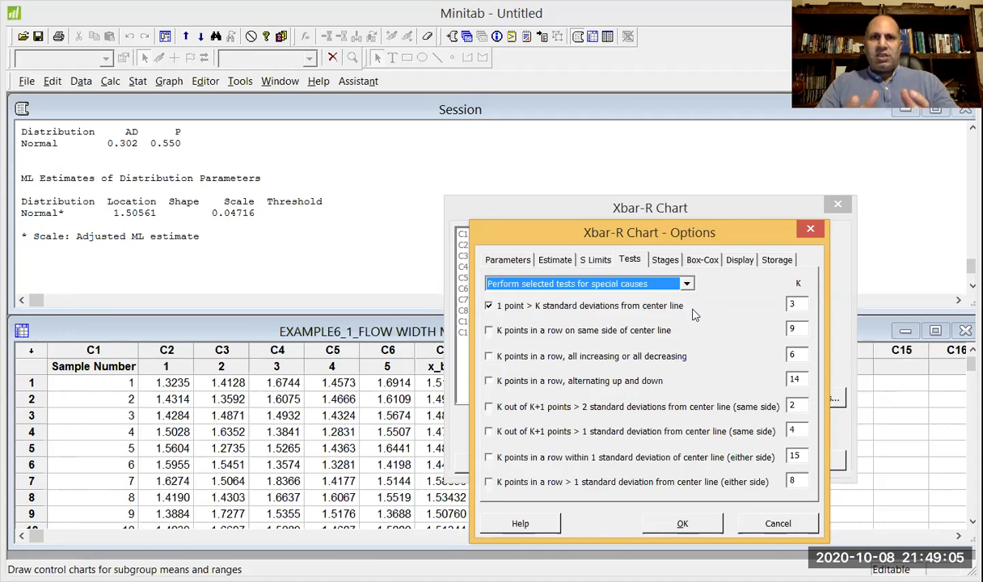
click(666, 260)
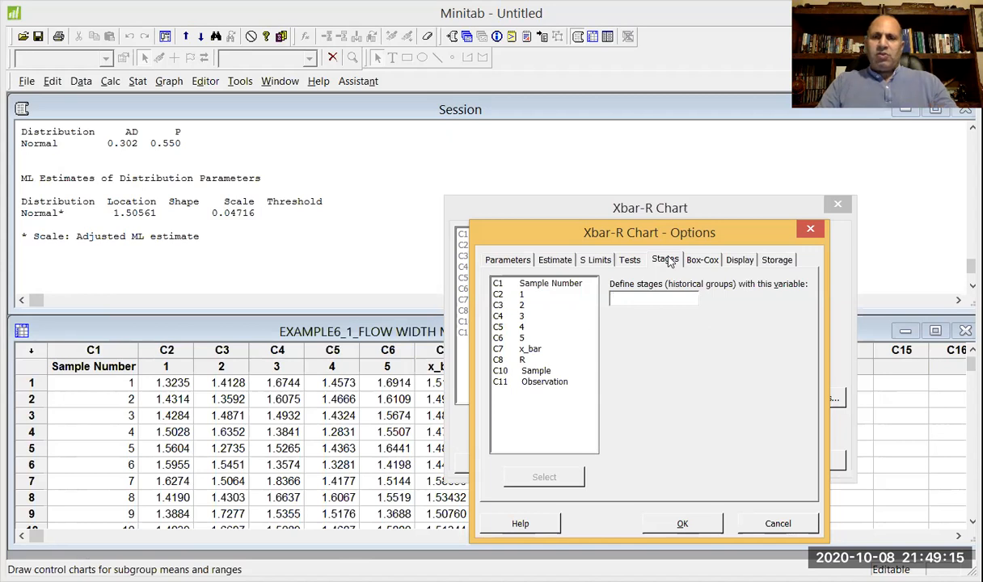
click(715, 260)
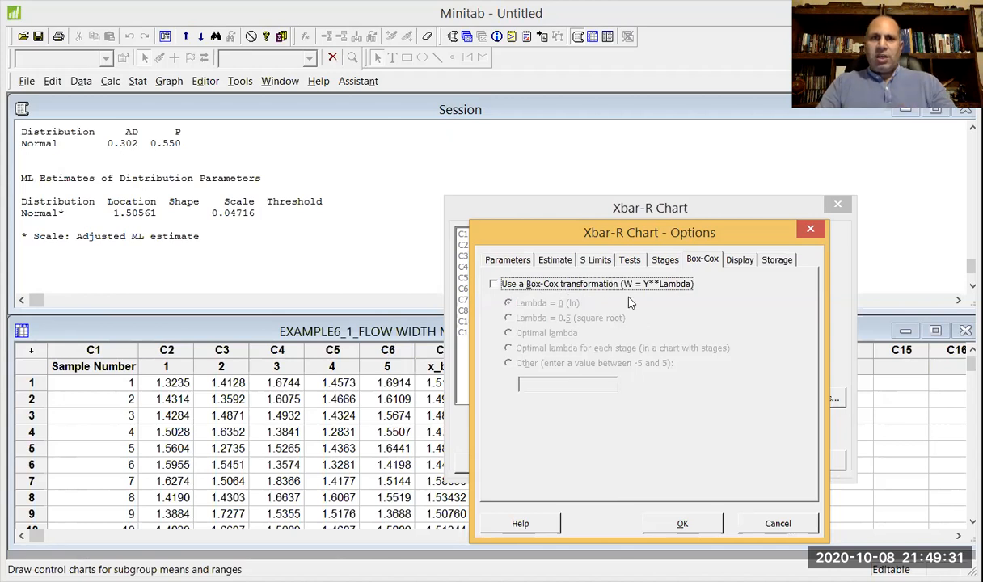
click(739, 262)
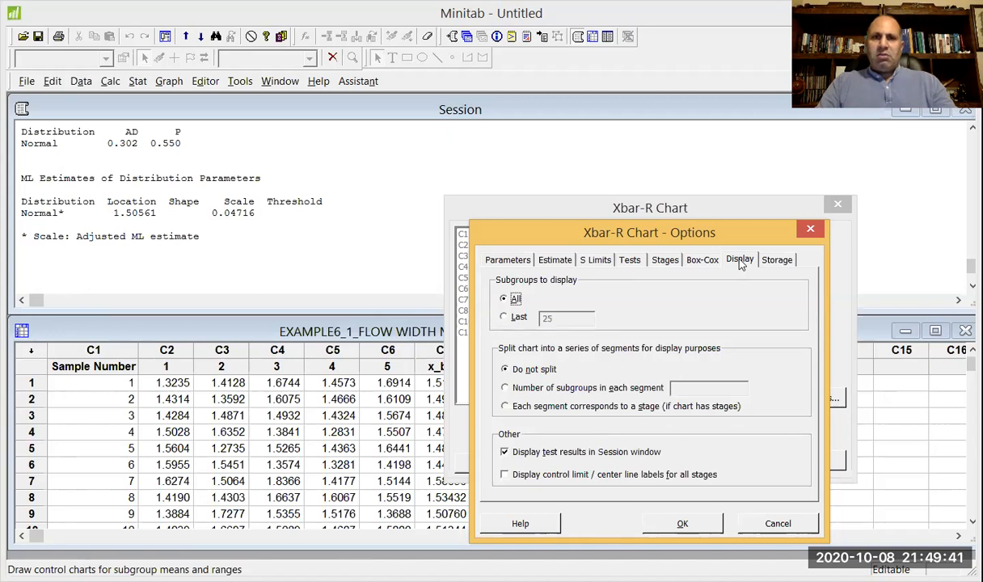
click(511, 318)
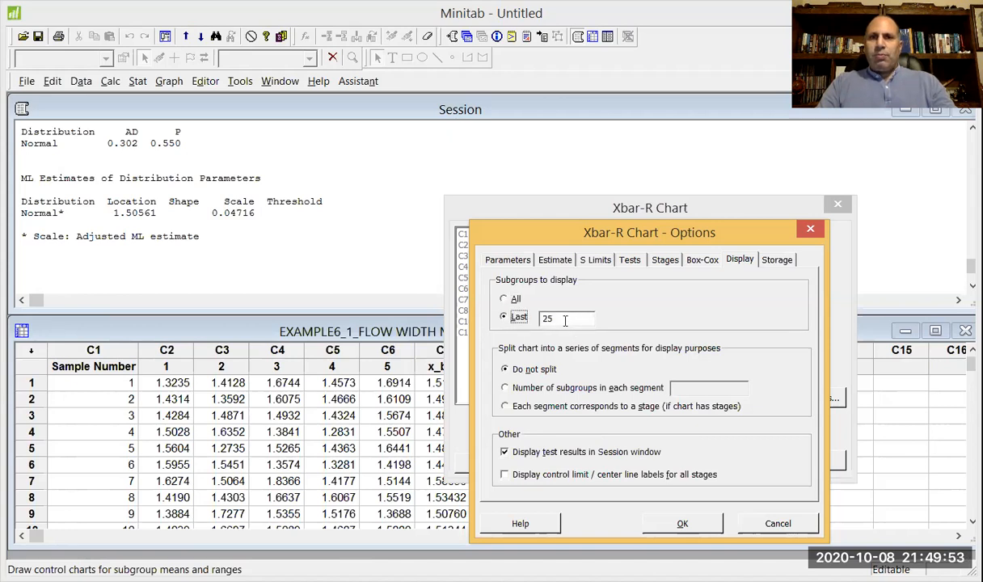
click(516, 300)
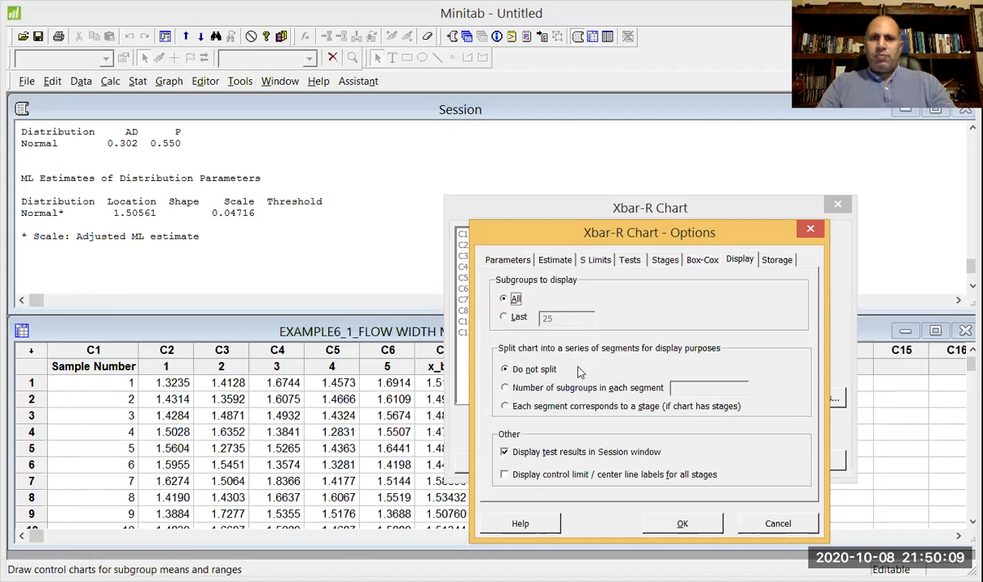
click(552, 480)
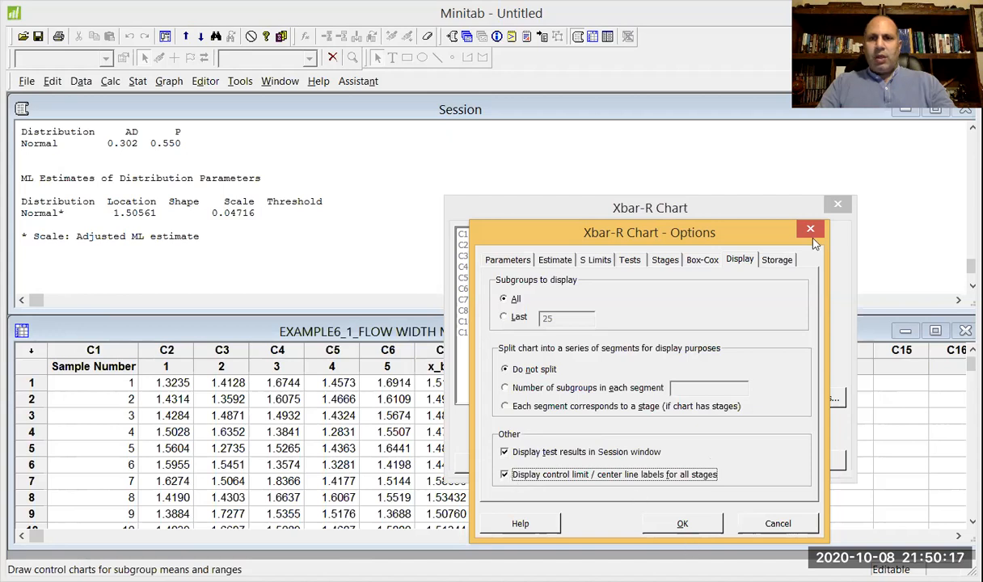
Store the means and standard deviations estimates with the Xbar-R chart and generate the chart.
click(787, 263)
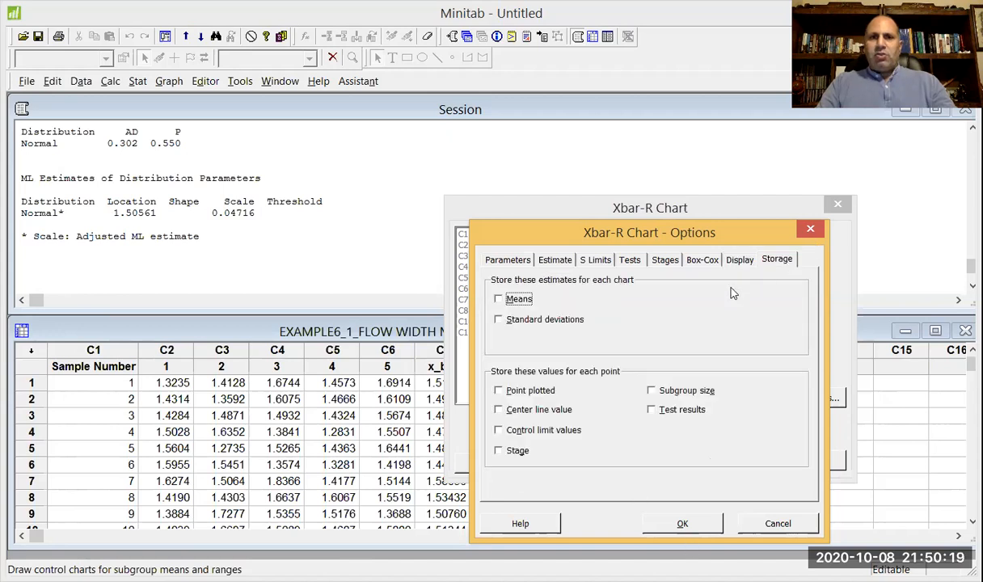
click(527, 301)
click(537, 320)
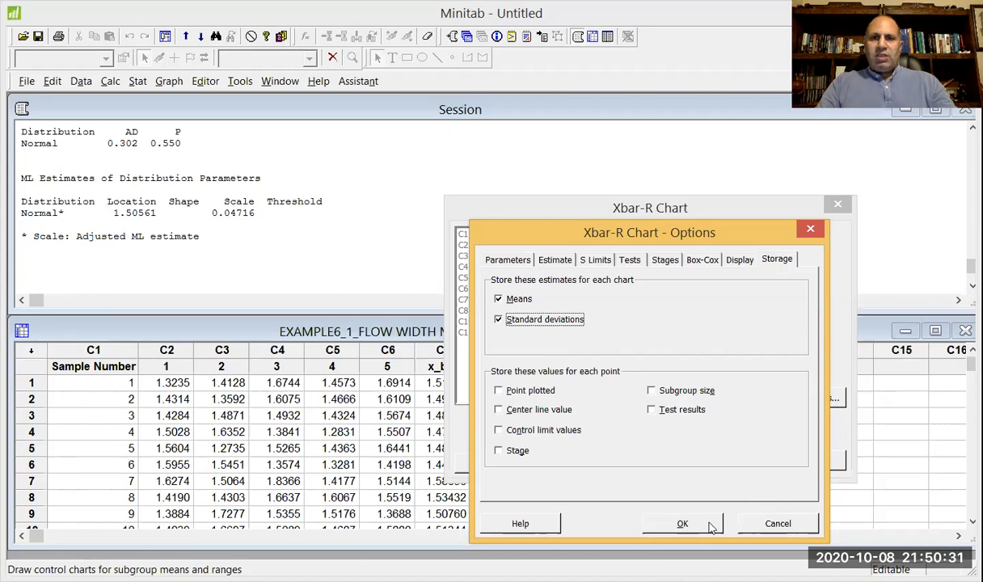
key(Return)
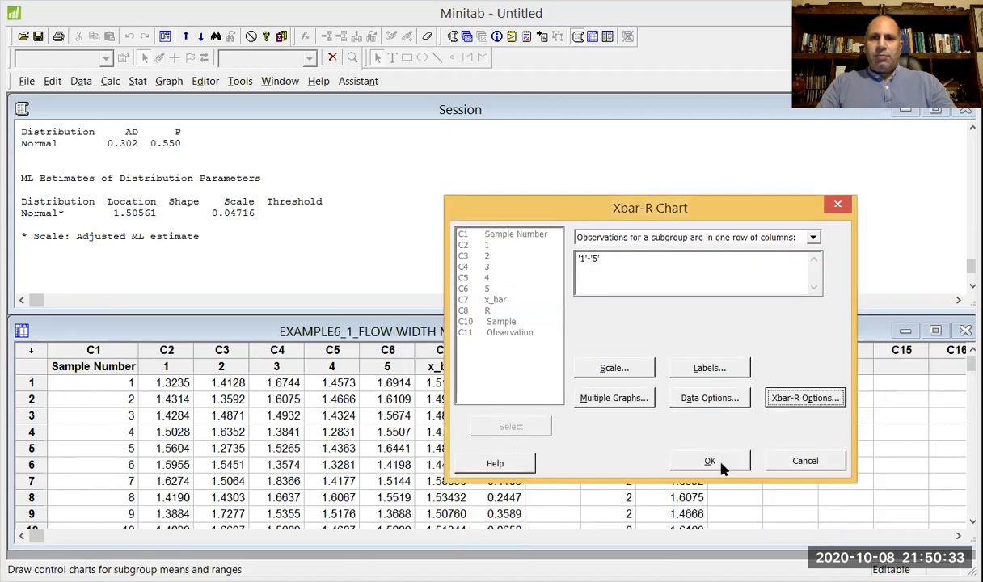
click(715, 461)
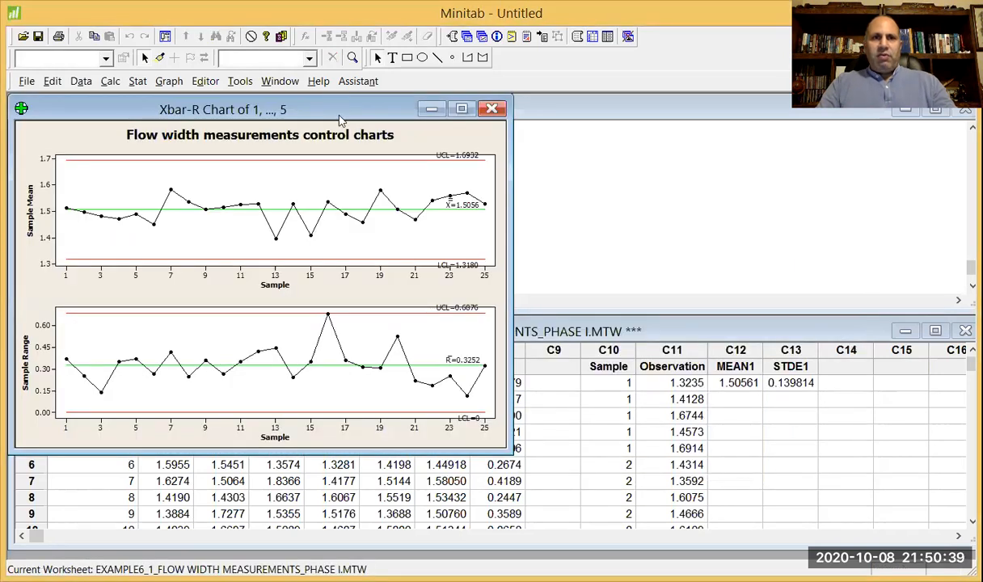
Reposition the range chart's UCL label just below its upper control limit line.
drag(340, 120, 391, 198)
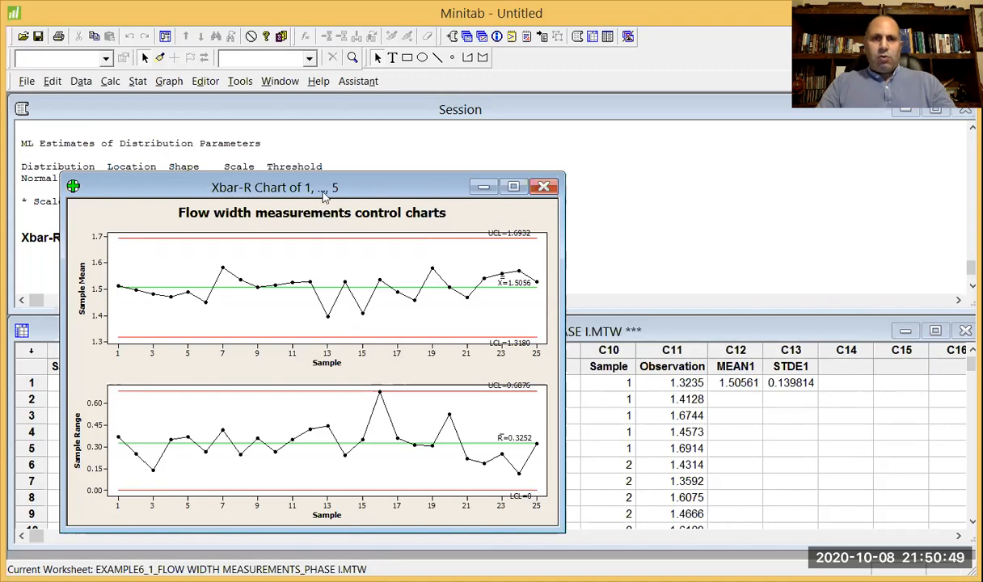
drag(323, 196, 413, 185)
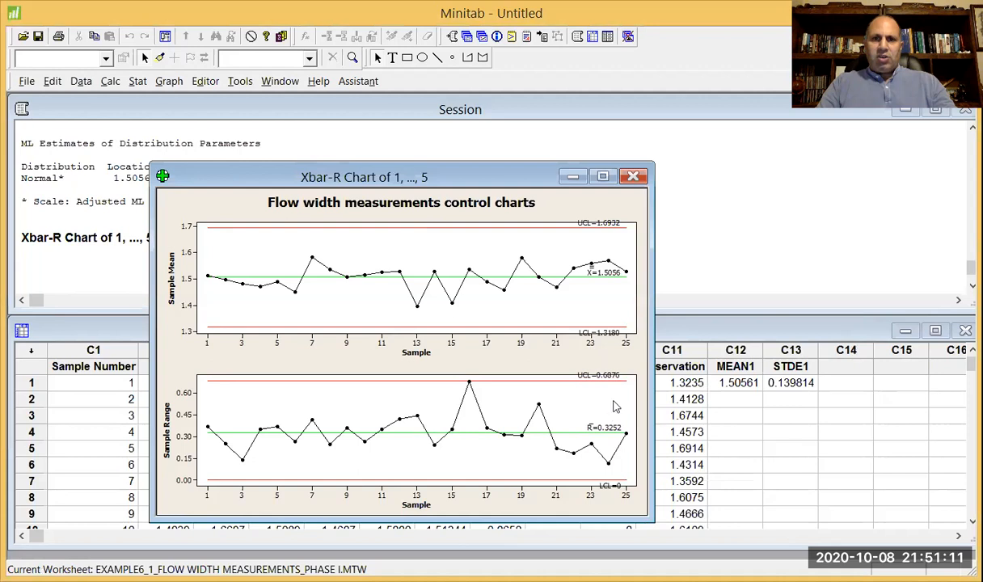
drag(612, 380, 612, 392)
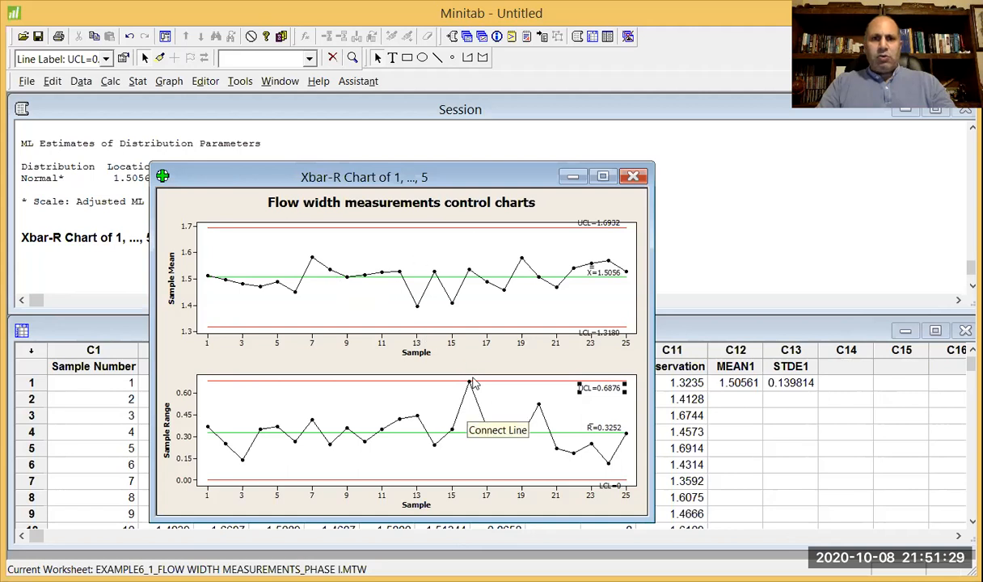
mouse_move(468, 385)
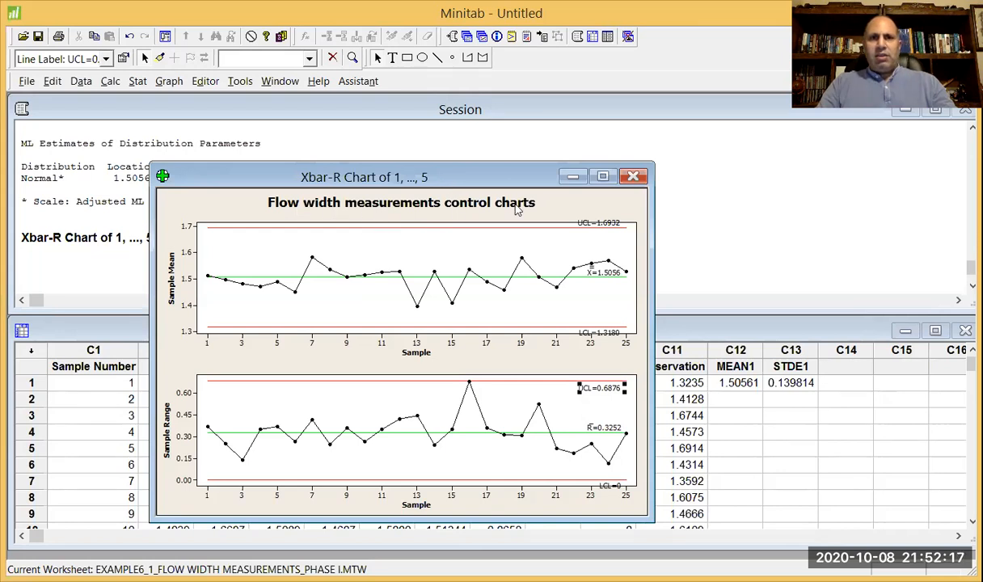
Give the Xbar-R graph region a custom white background color.
click(212, 214)
double_click(212, 214)
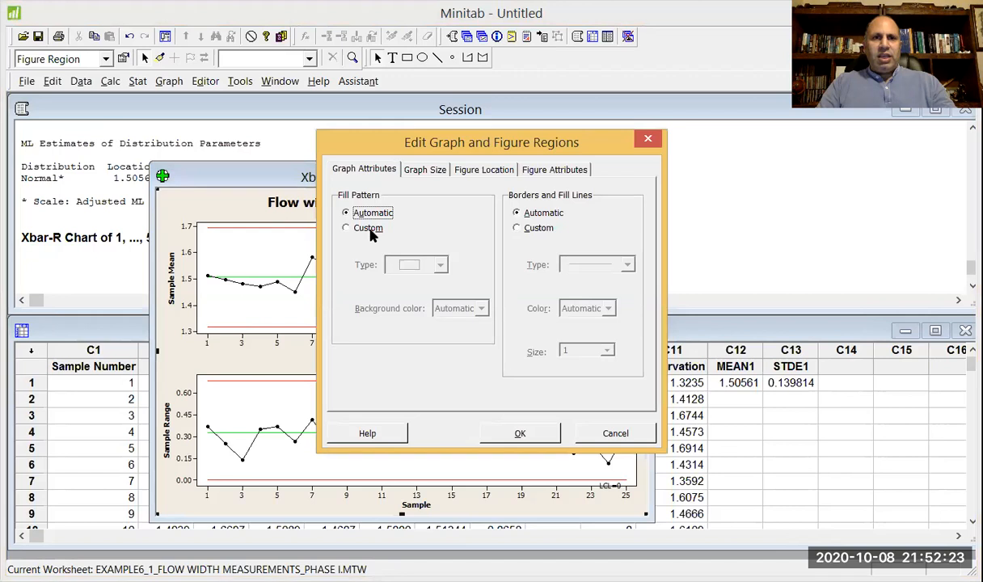
click(370, 230)
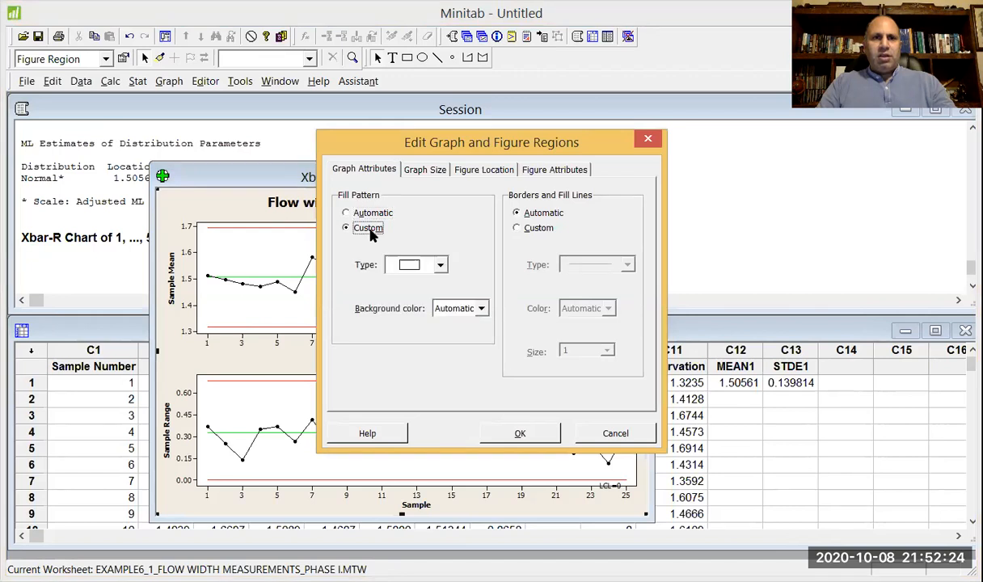
click(473, 312)
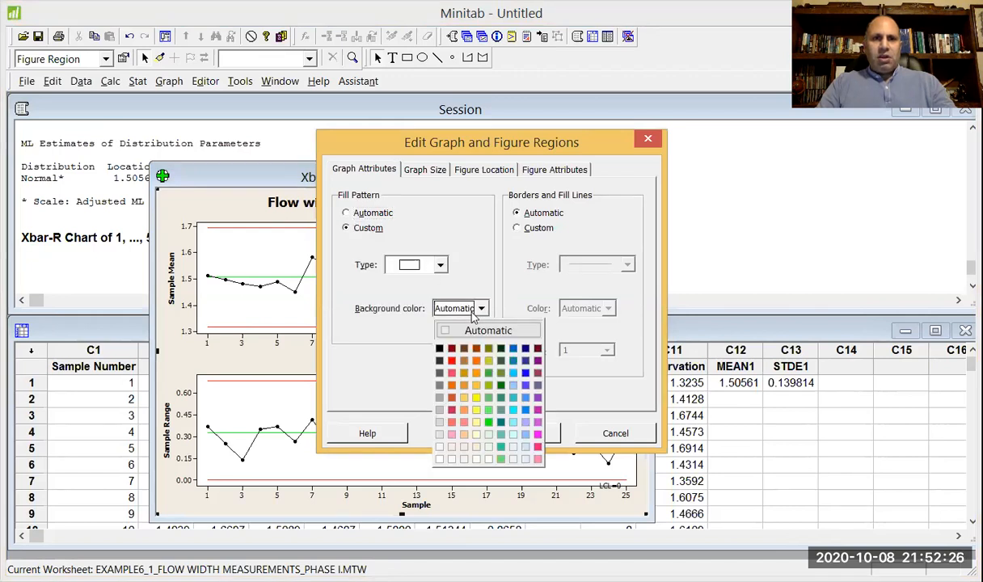
click(439, 460)
click(517, 432)
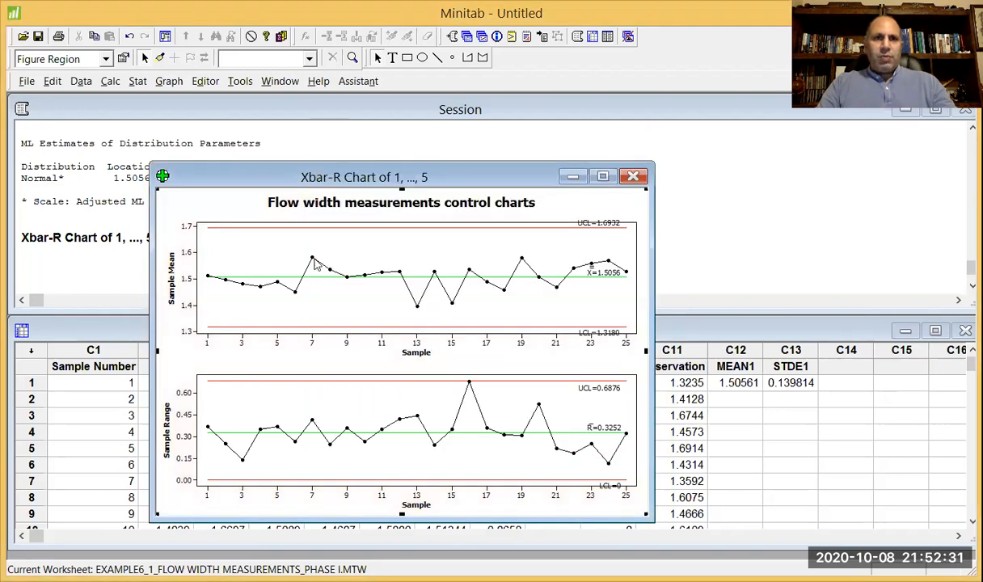
Format the Xbar chart's control limits as custom dashed black lines of size 3.
click(346, 228)
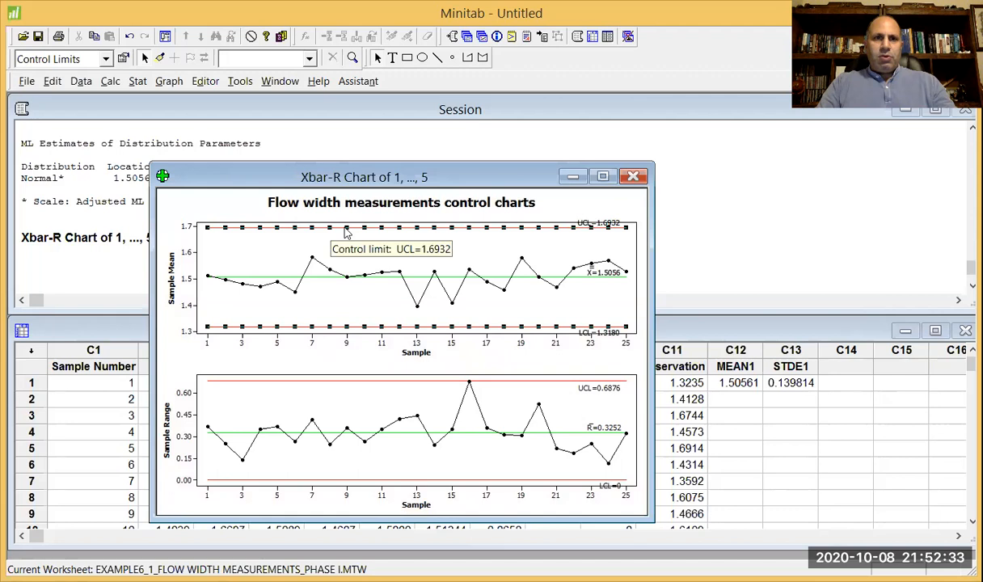
double_click(344, 228)
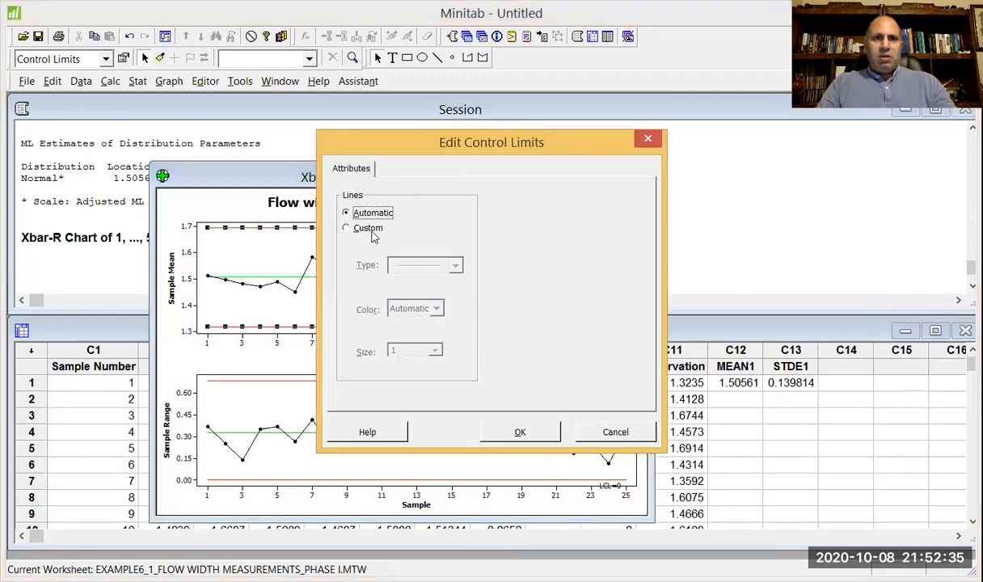
click(354, 227)
click(439, 273)
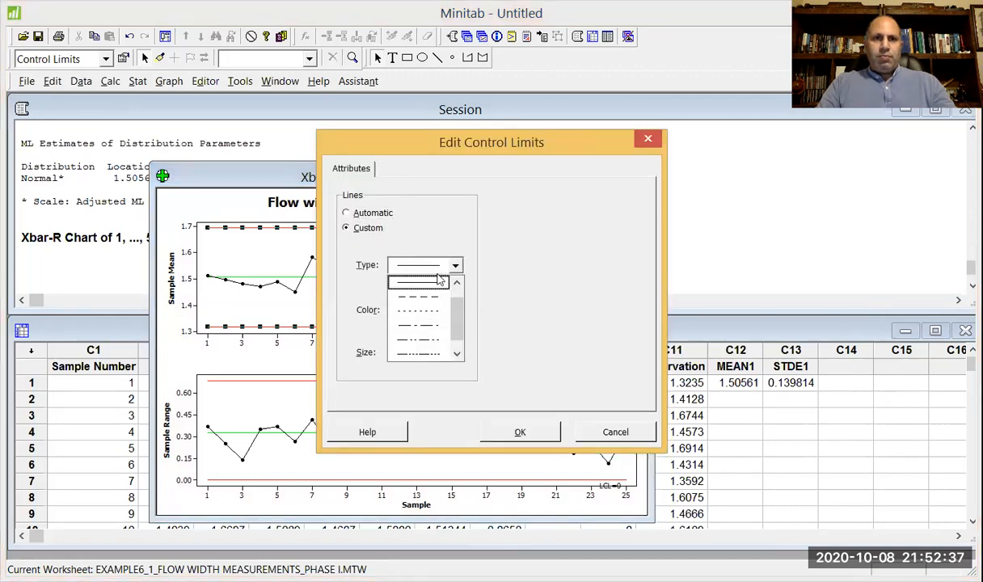
click(443, 299)
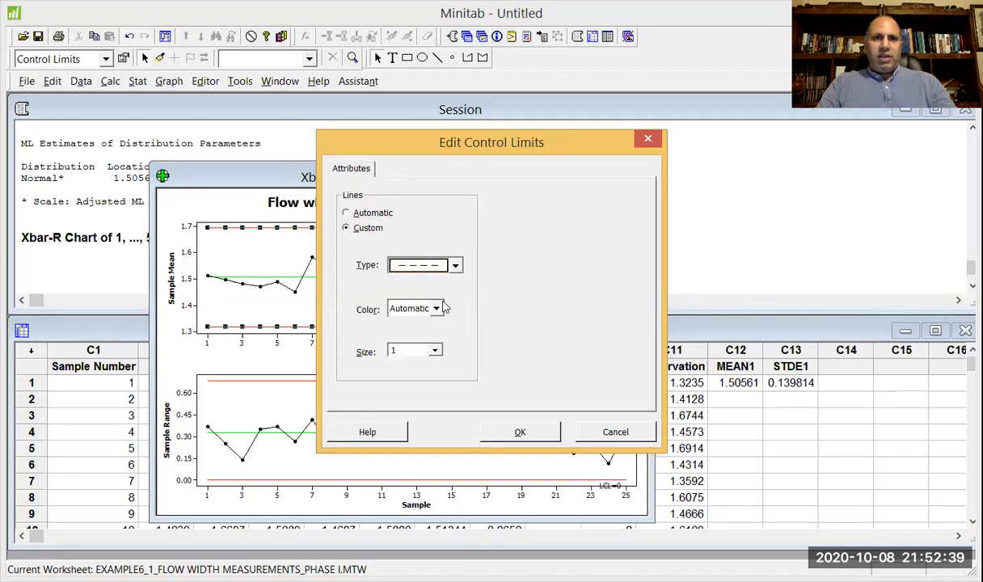
click(436, 308)
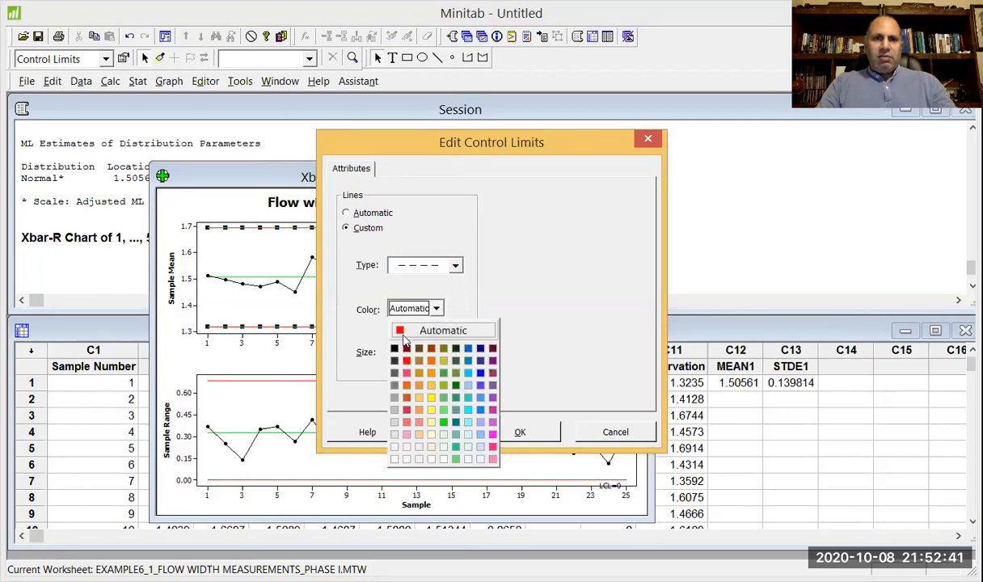
click(396, 348)
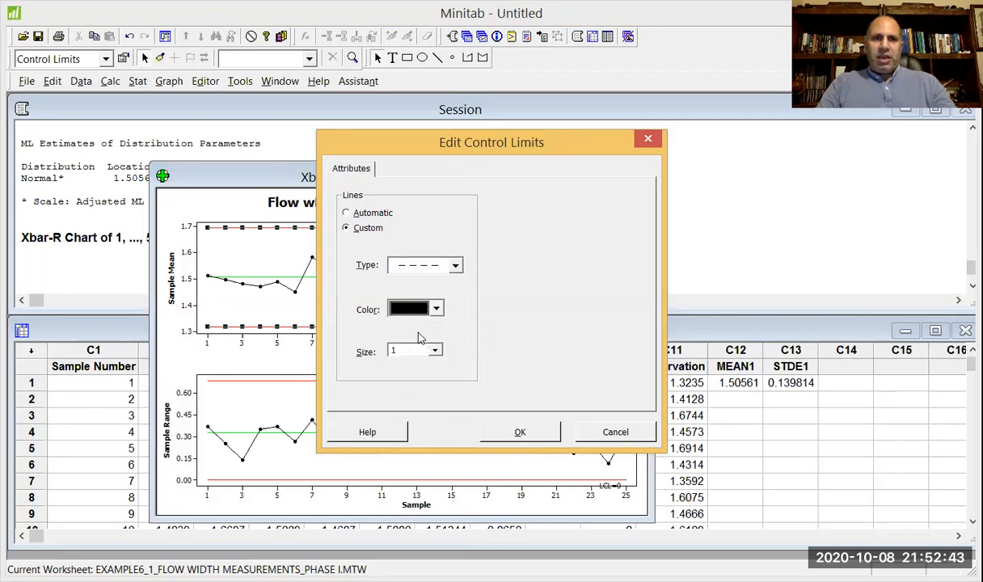
click(434, 353)
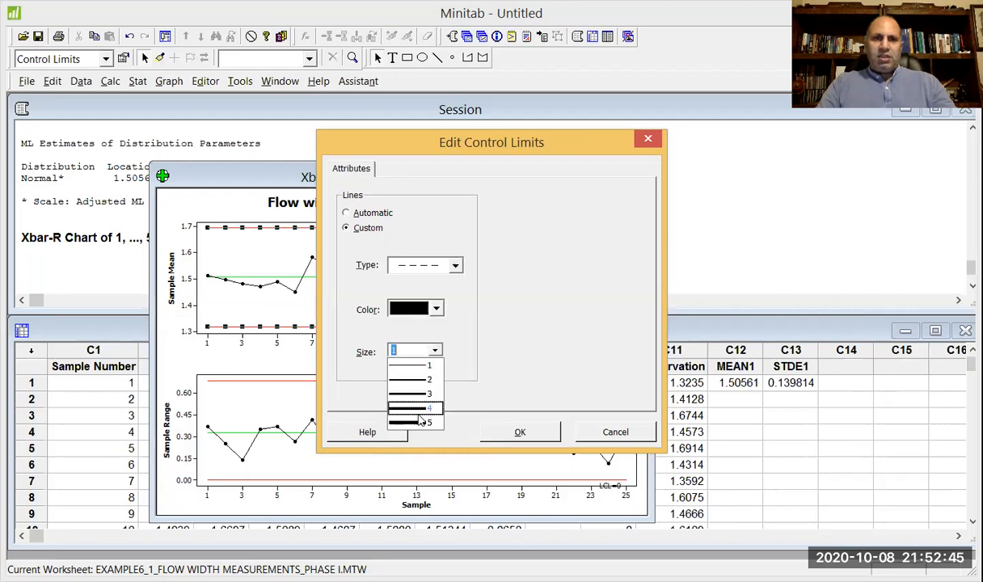
click(397, 395)
click(517, 434)
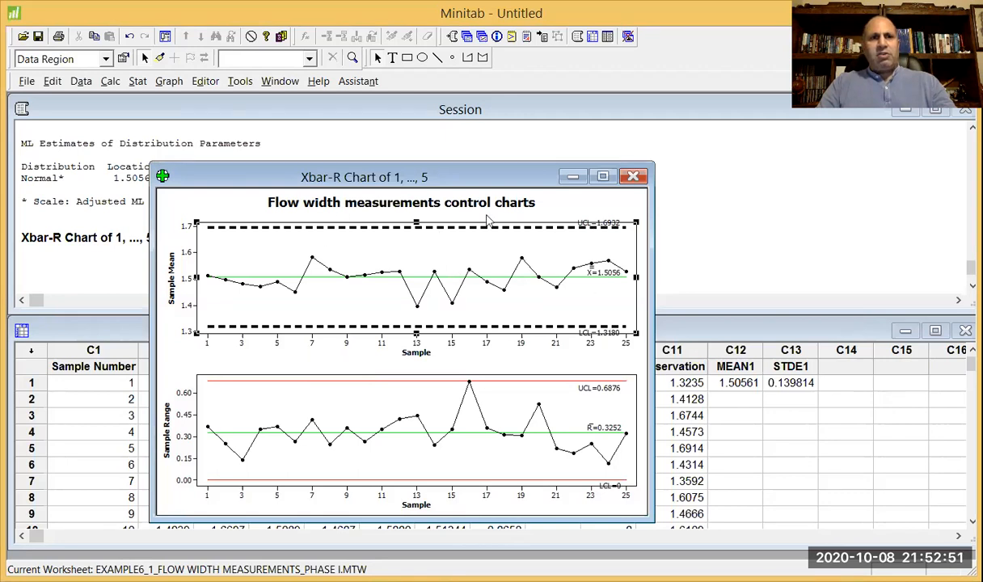
Change the Xbar chart's Y axis label text to "Sample Average".
drag(395, 177, 489, 198)
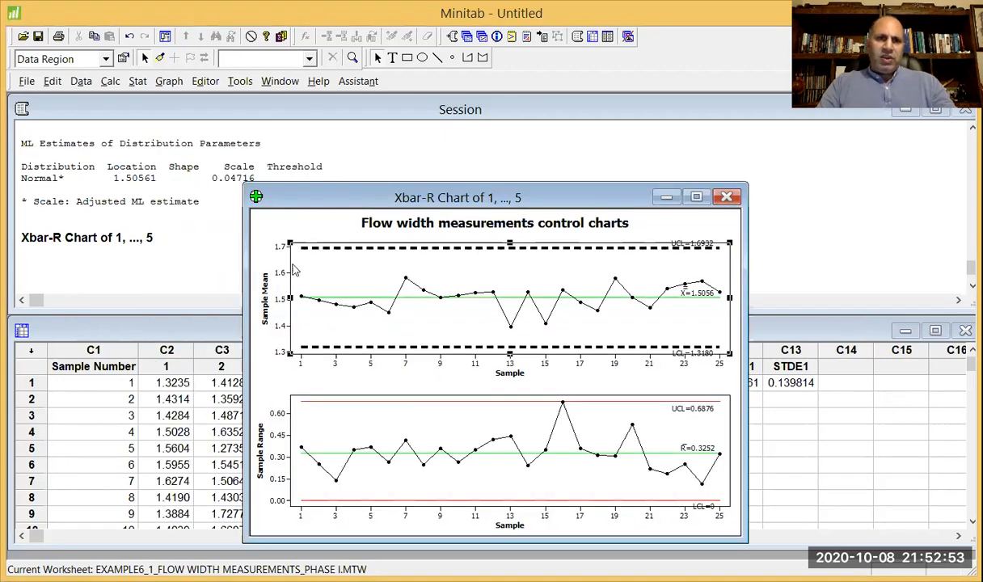
double_click(263, 296)
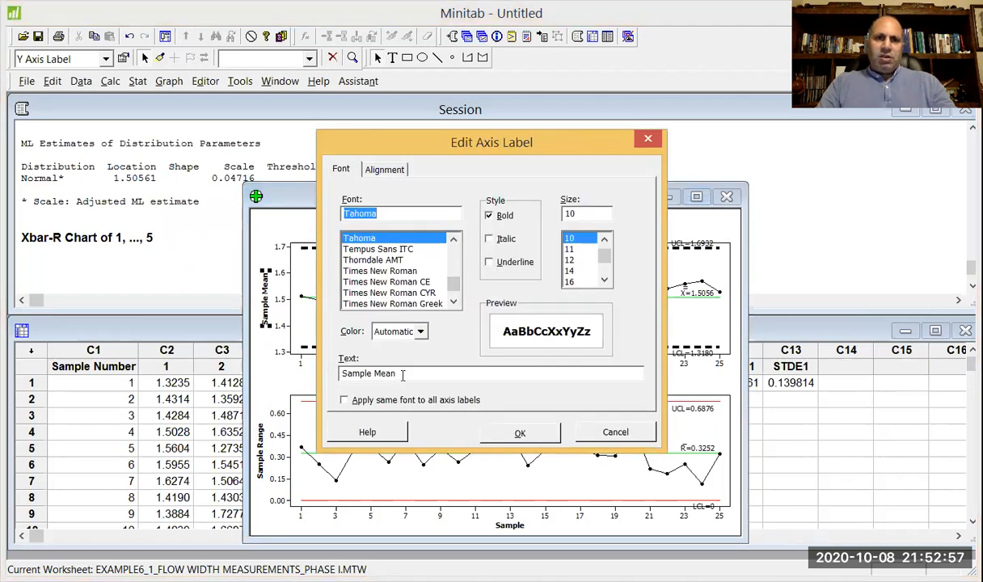
drag(401, 374, 366, 374)
text(Average)
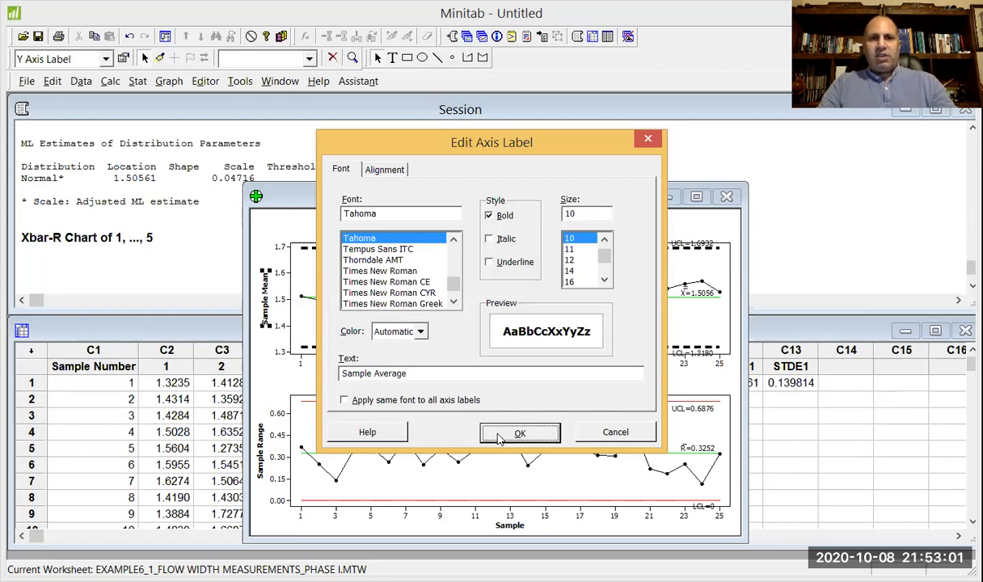
click(517, 433)
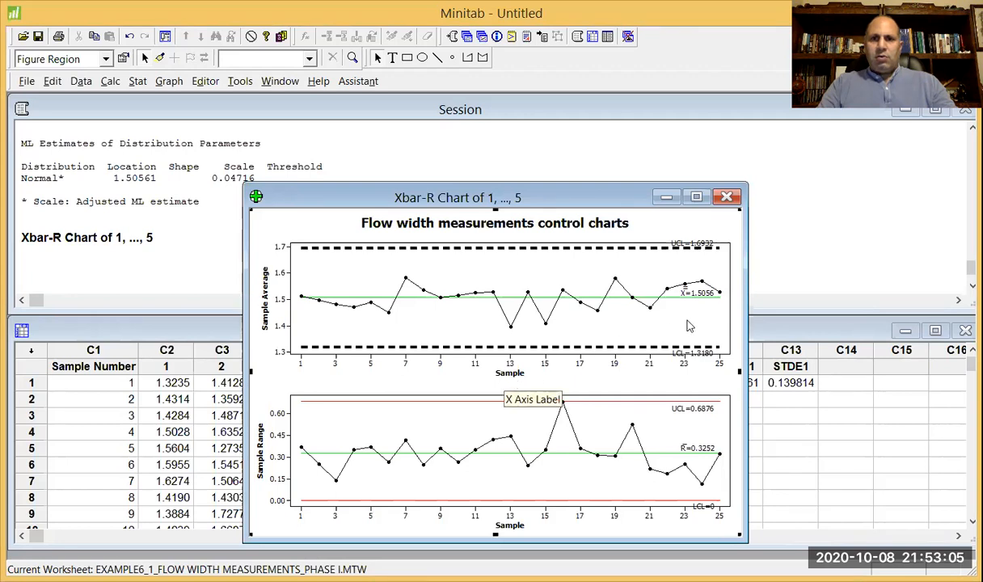
Reposition the Xbar chart's LCL and UCL labels above their limit lines and nudge the range chart's R-bar label slightly upward.
click(685, 352)
drag(684, 352, 685, 335)
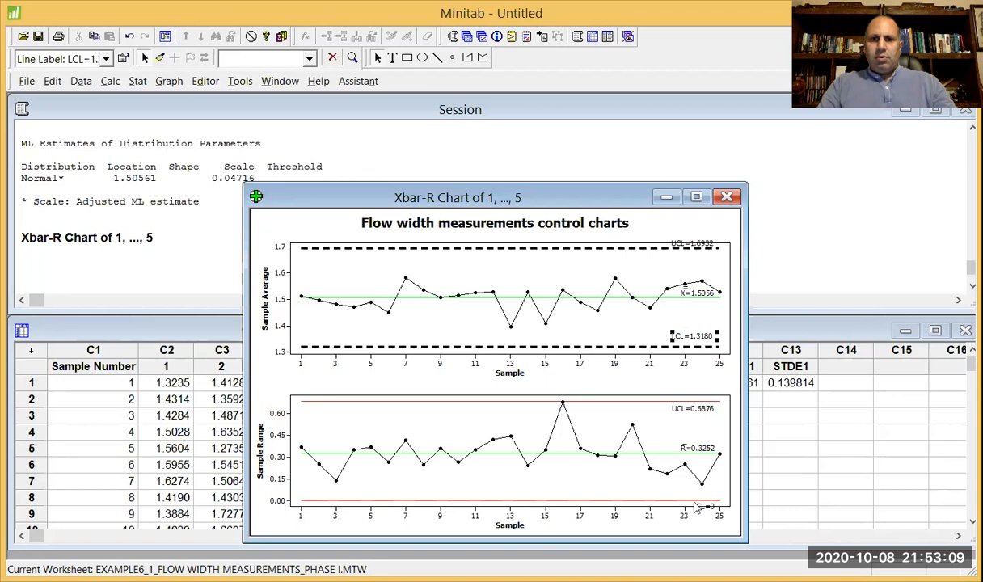
click(684, 447)
drag(683, 446, 684, 444)
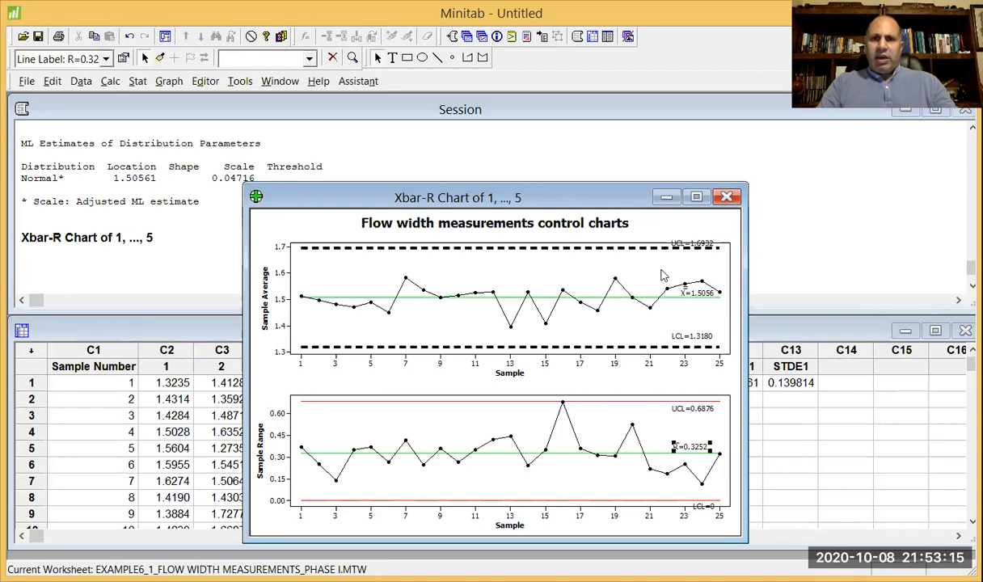
click(702, 241)
drag(702, 240, 707, 233)
click(737, 259)
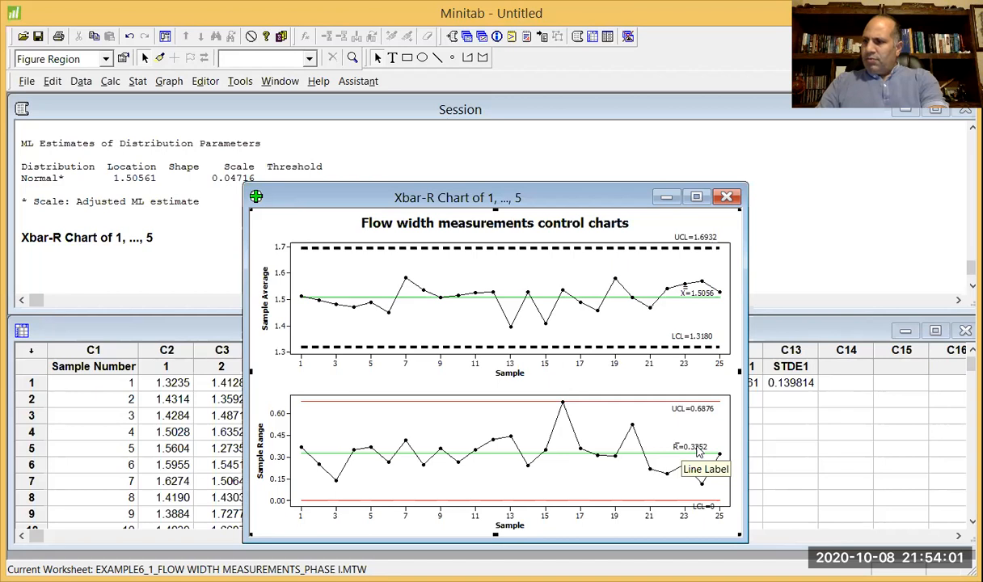
Close the Xbar-R chart window and review the Phase I worksheet through its last samples.
click(727, 198)
click(562, 344)
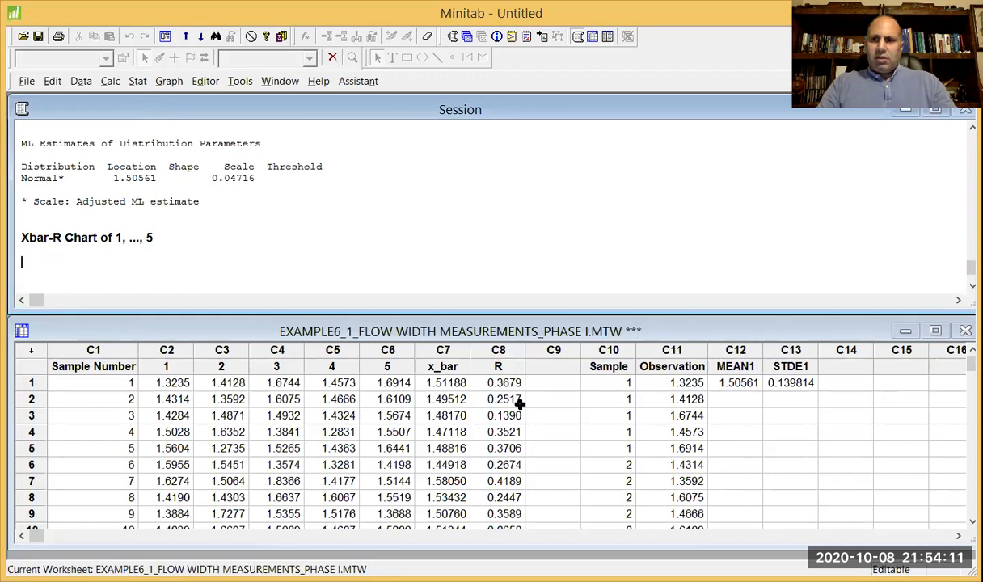
drag(970, 364, 970, 454)
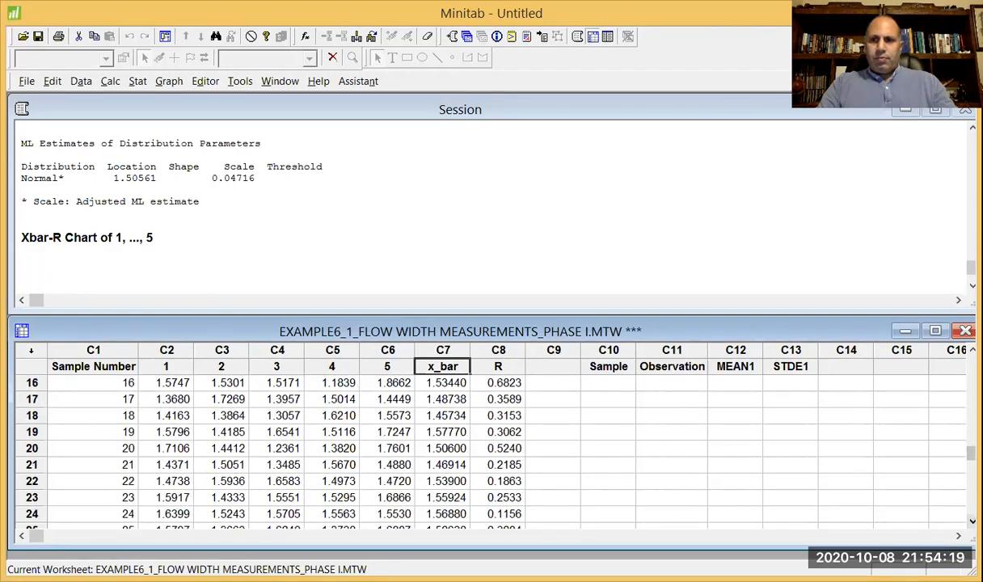
click(972, 522)
click(972, 522)
click(972, 522)
click(972, 522)
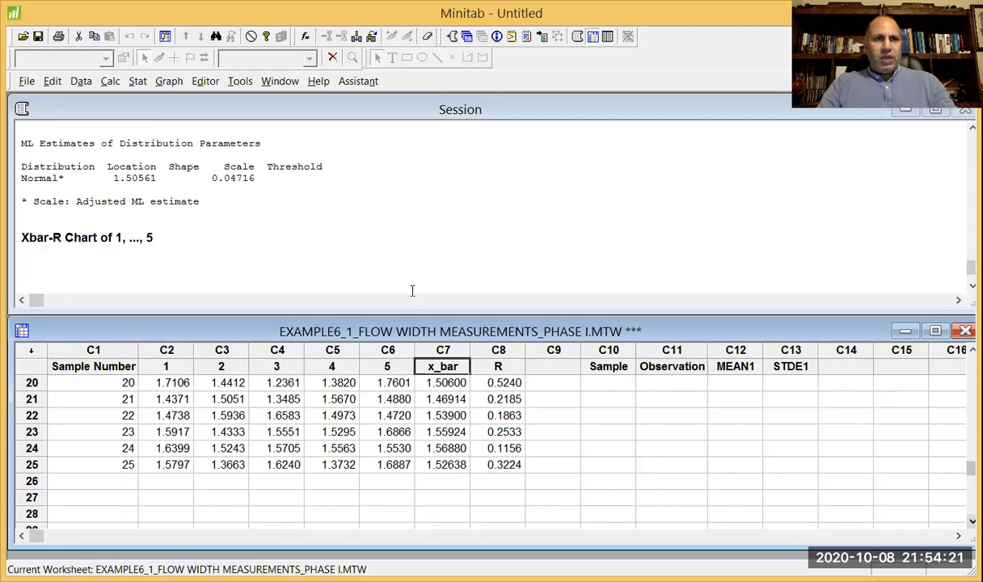
Open the recent worksheet EXAMPLE6_1_FLOW WIDTH MEASUREMENTS_PHASE II.MTW and position its window over the Phase I worksheet.
click(29, 82)
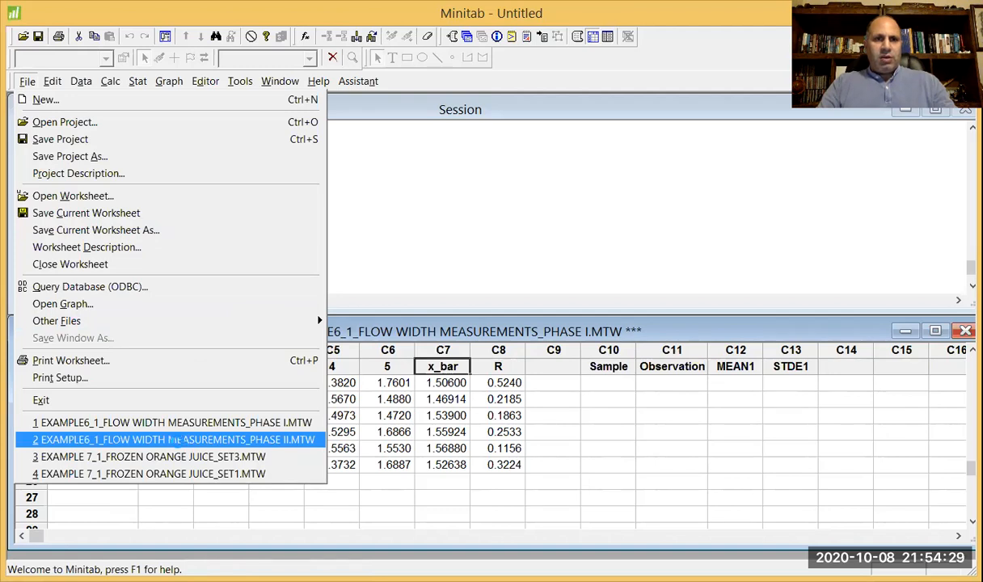
click(174, 440)
click(523, 346)
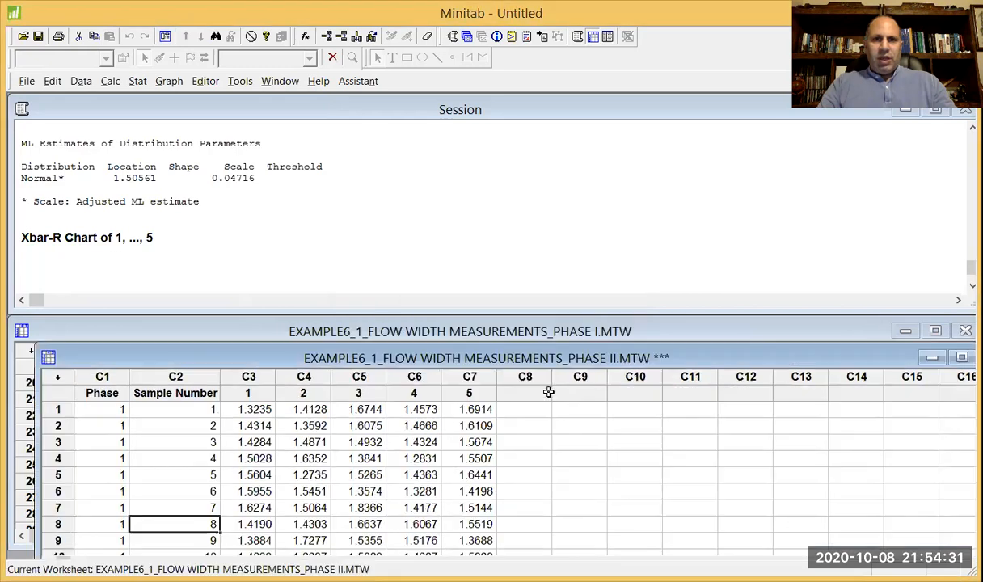
drag(570, 364, 566, 339)
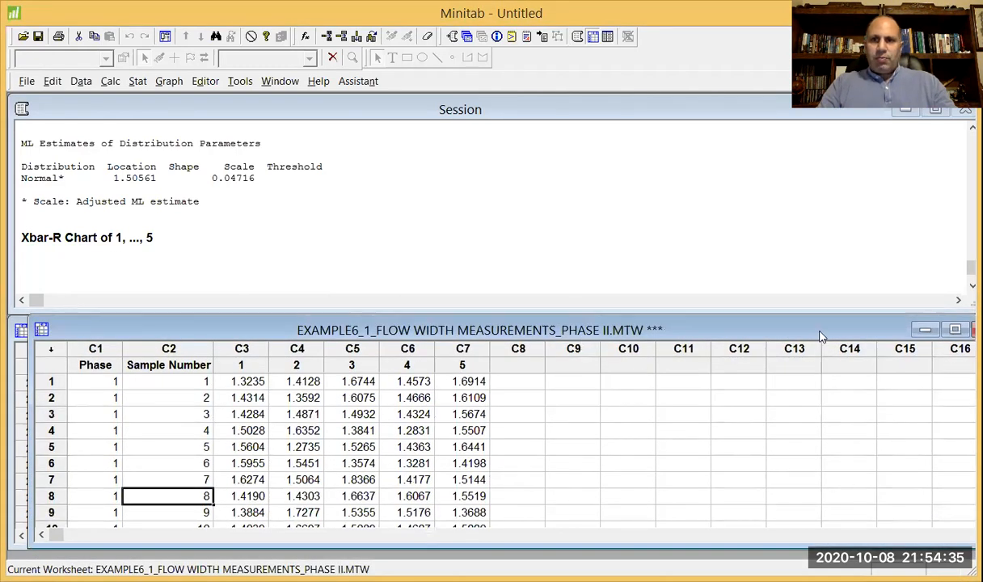
drag(801, 333, 781, 332)
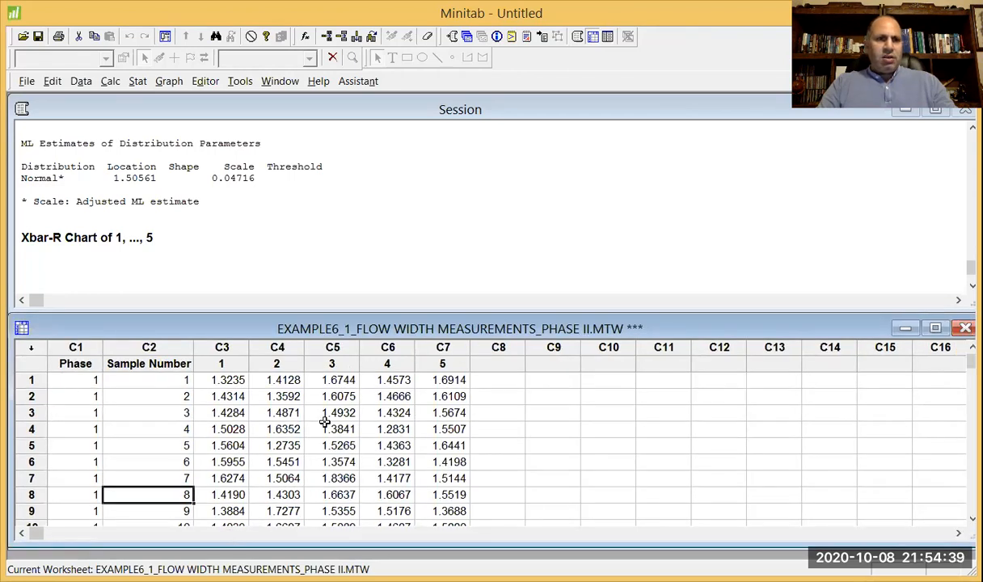
Examine the Phase II worksheet from its first to its last sample, marking row 25 where Phase 1 ends.
drag(971, 362, 971, 375)
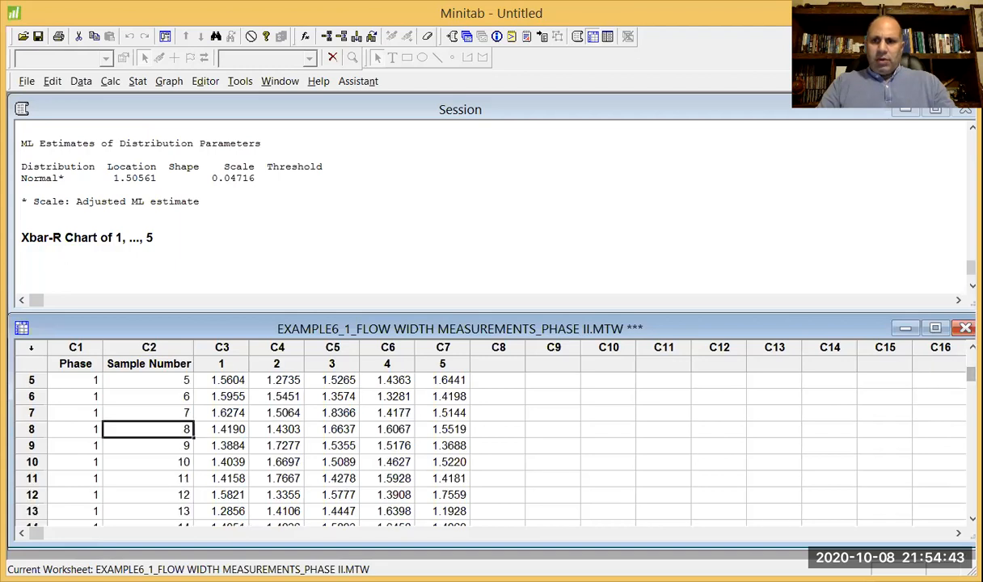
click(971, 518)
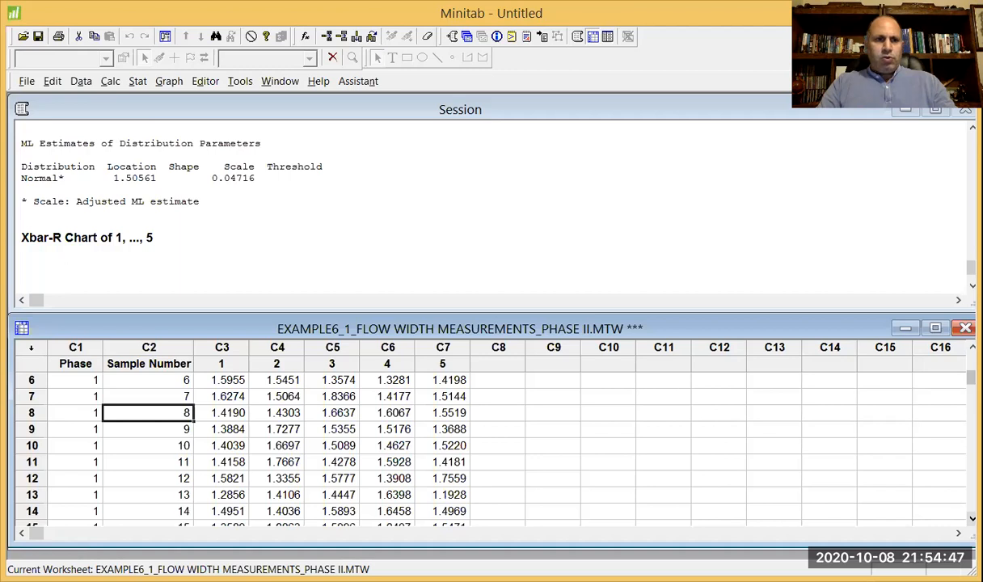
click(971, 518)
click(970, 518)
click(970, 518)
click(970, 518)
click(971, 518)
click(970, 518)
click(971, 518)
click(970, 518)
click(971, 518)
click(970, 518)
click(970, 518)
click(971, 518)
click(971, 518)
click(971, 518)
click(971, 518)
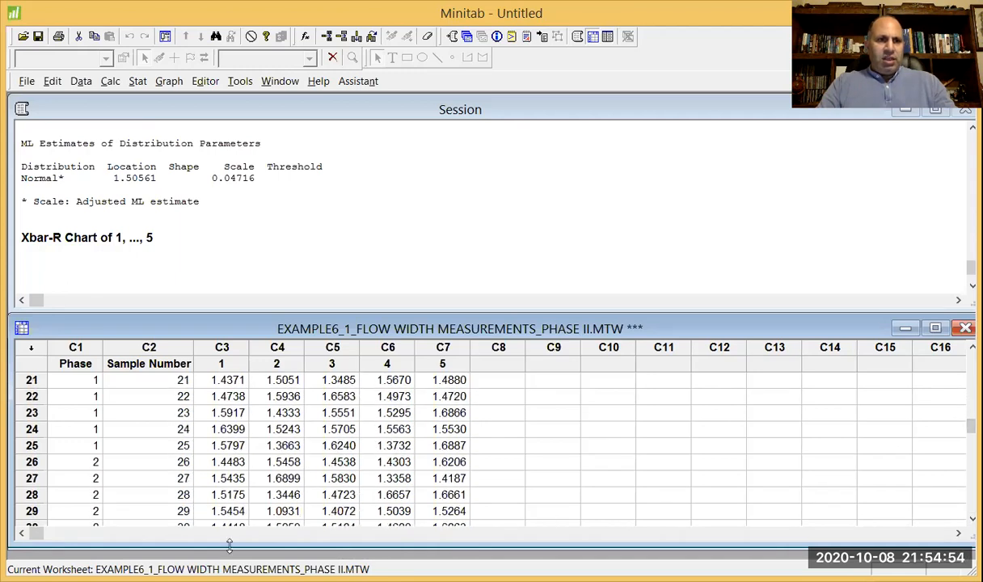
click(22, 443)
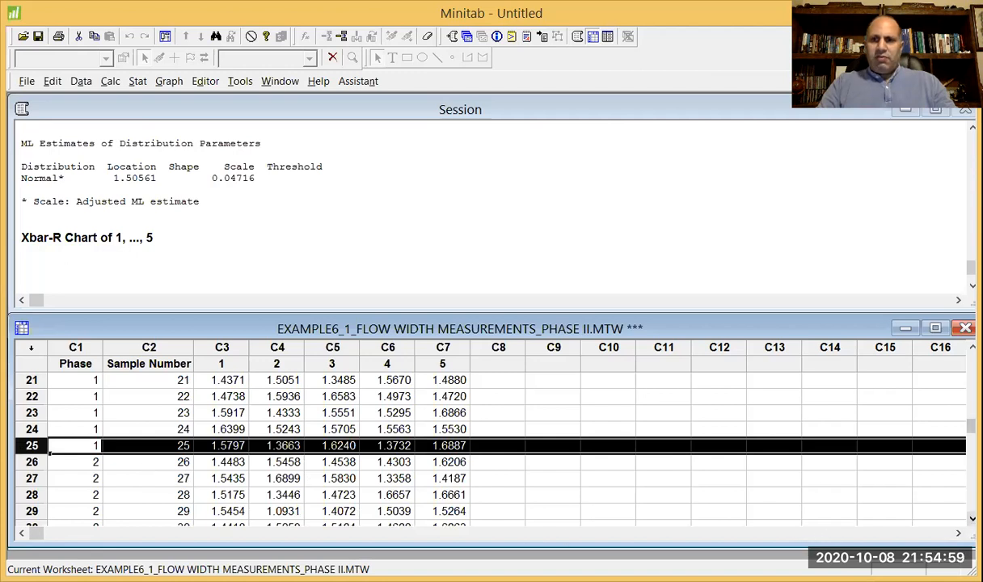
scroll(921, 491, down, 3)
scroll(485, 444, down, 5)
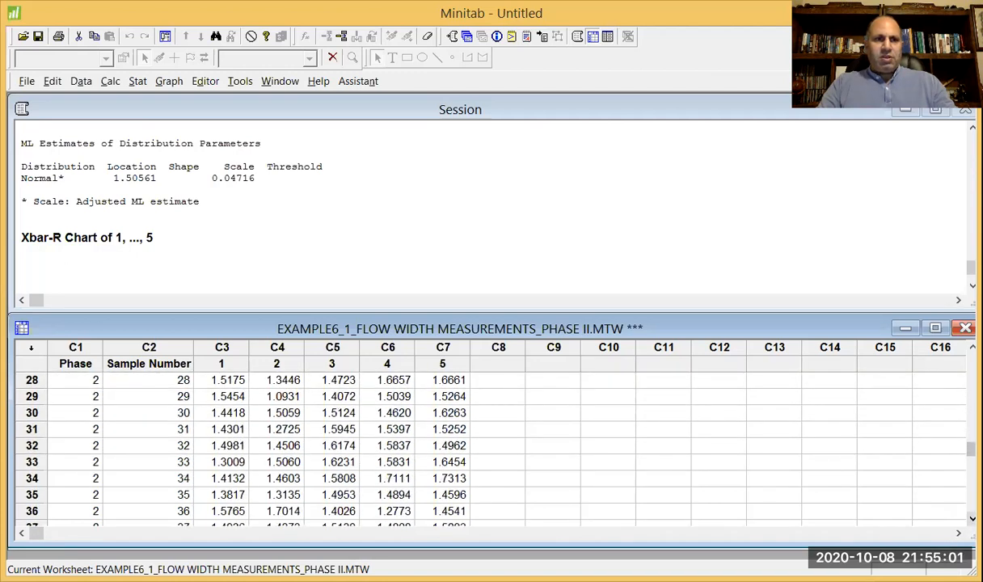
scroll(243, 444, down, 2)
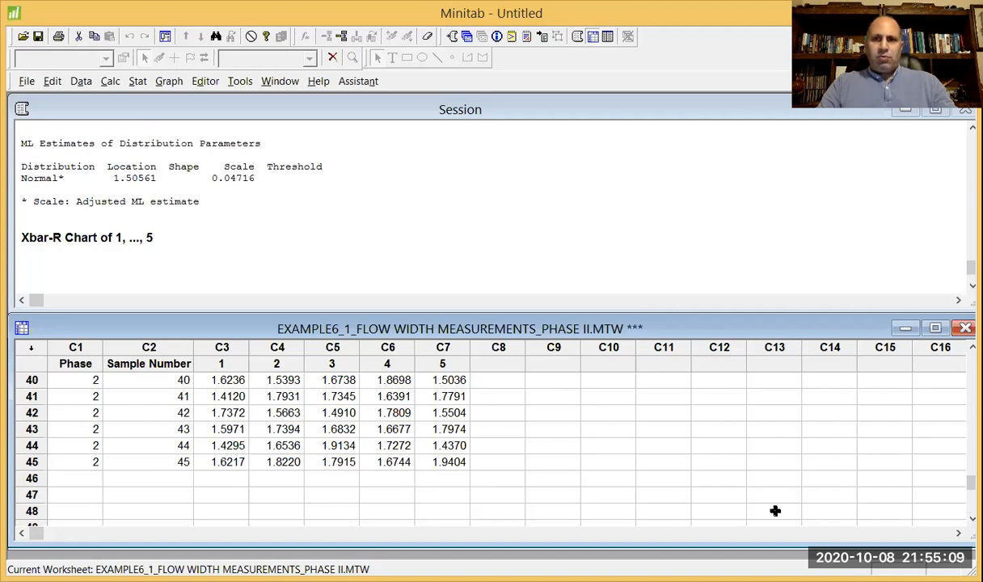
drag(970, 481, 922, 337)
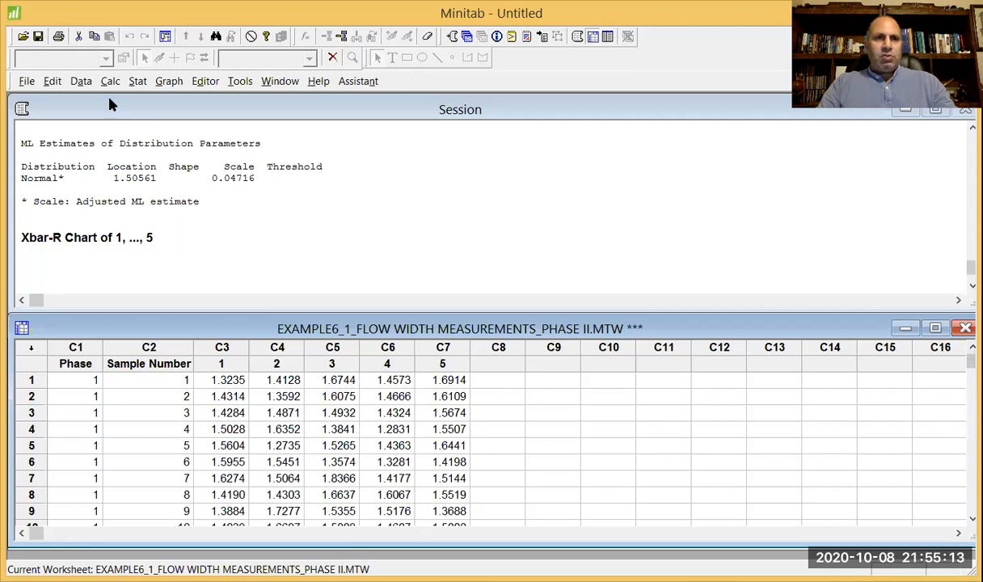
Set up an Xbar-R chart with each subgroup's observations in one row of columns '1'-'5'.
click(137, 84)
mouse_move(165, 169)
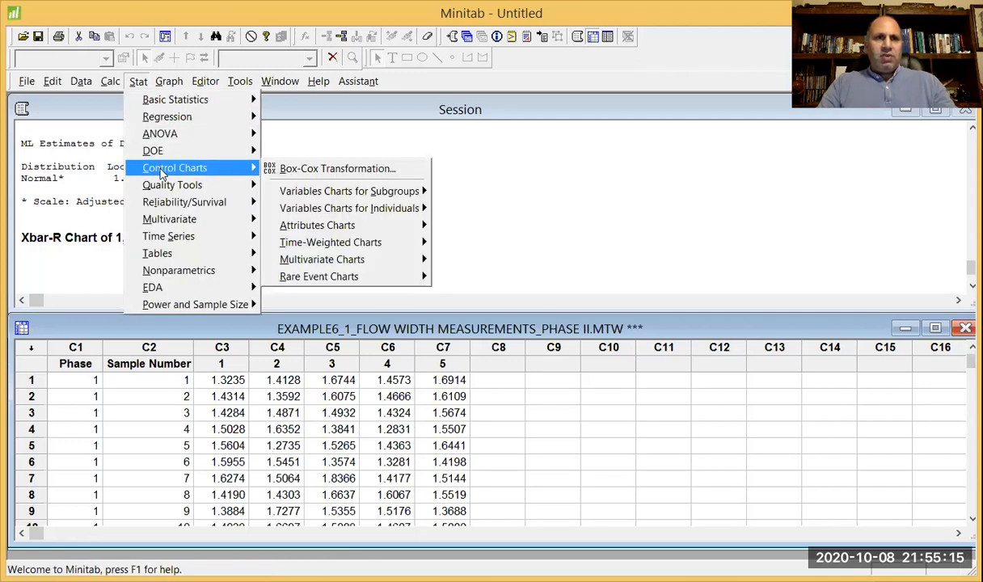
mouse_move(356, 196)
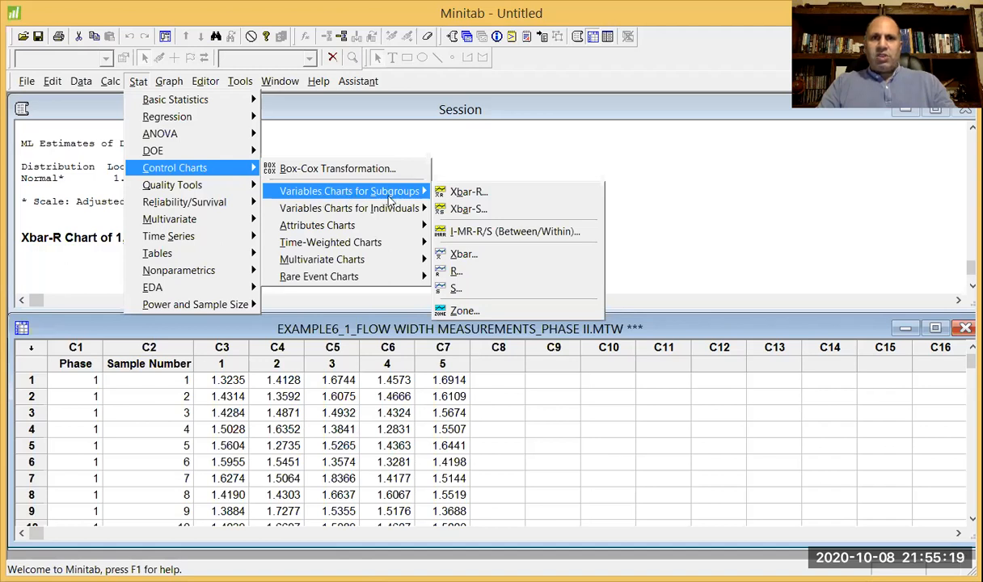
click(469, 191)
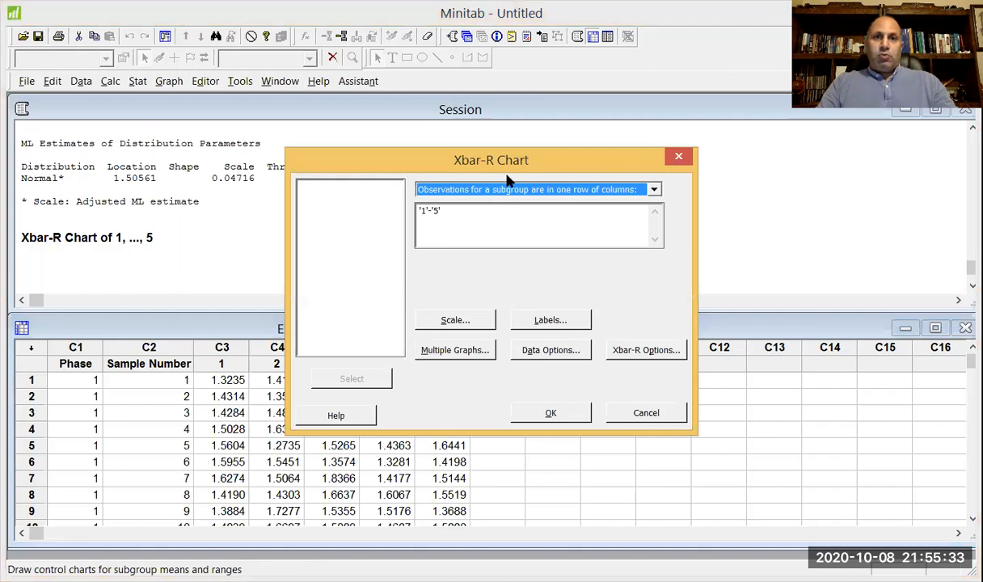
drag(598, 173, 593, 232)
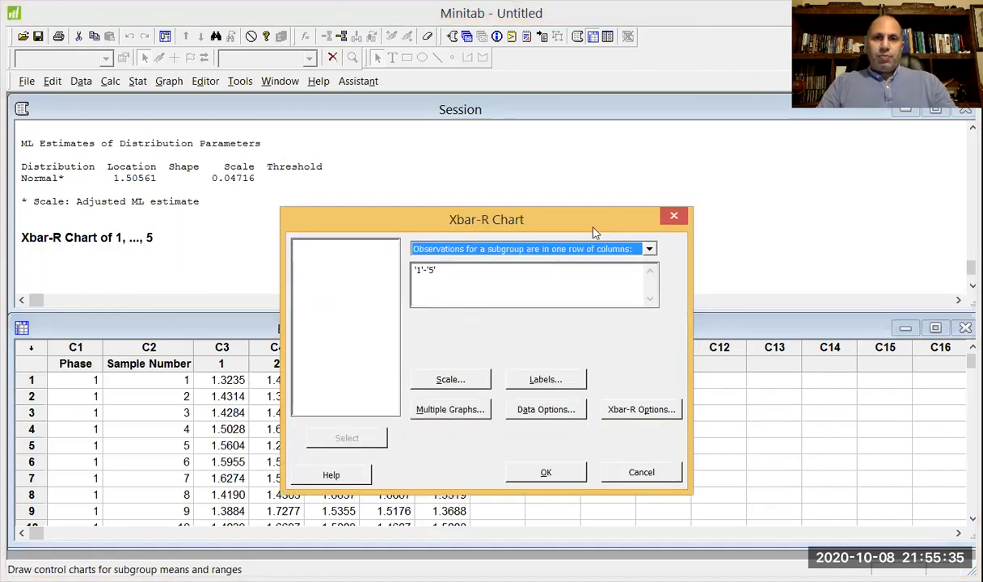
click(549, 279)
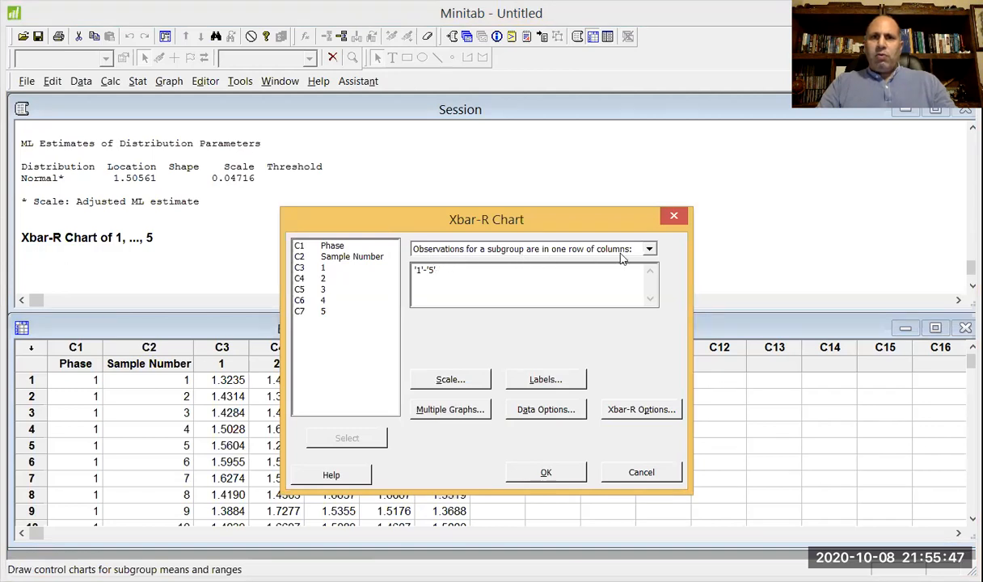
drag(467, 275, 394, 273)
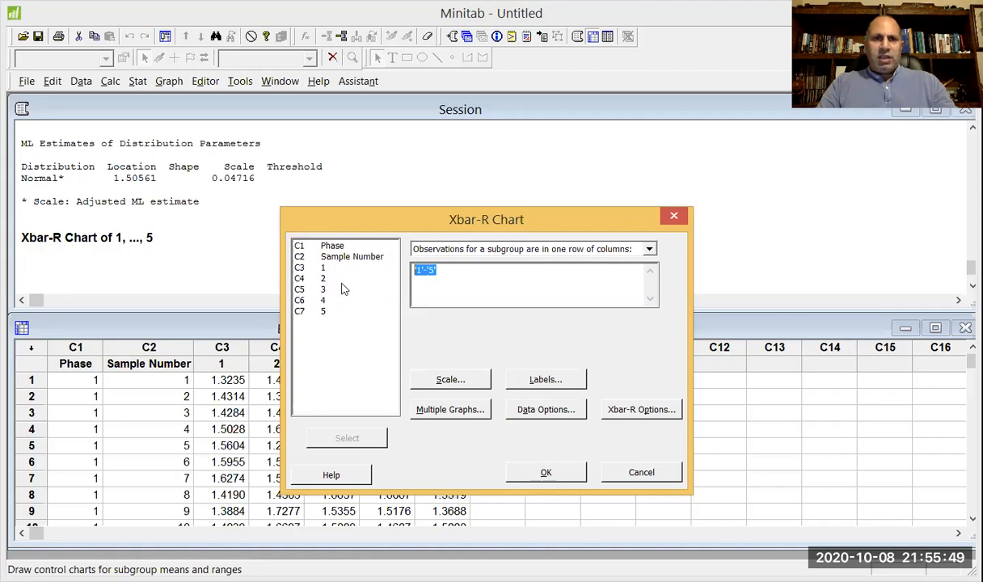
drag(316, 267, 327, 313)
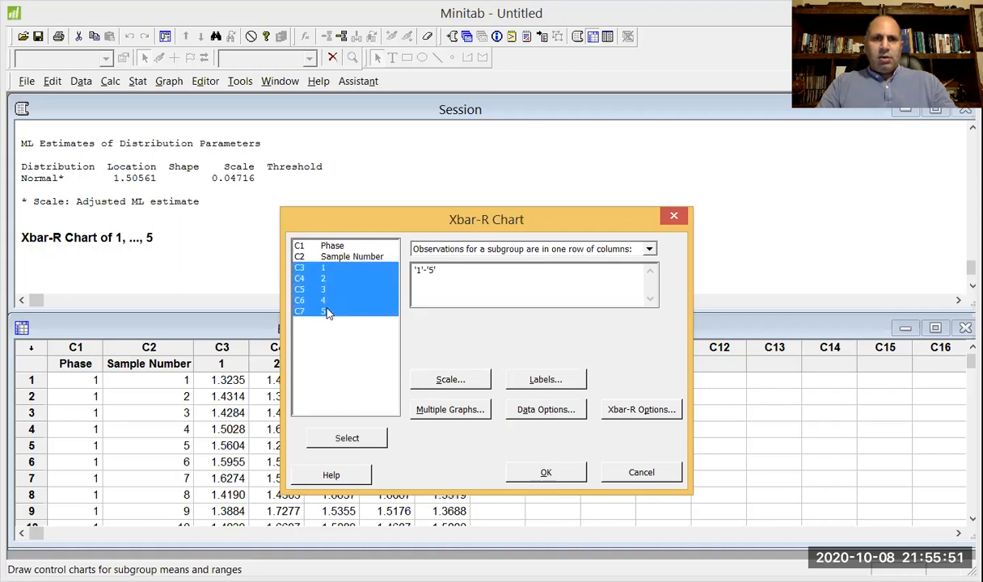
click(346, 437)
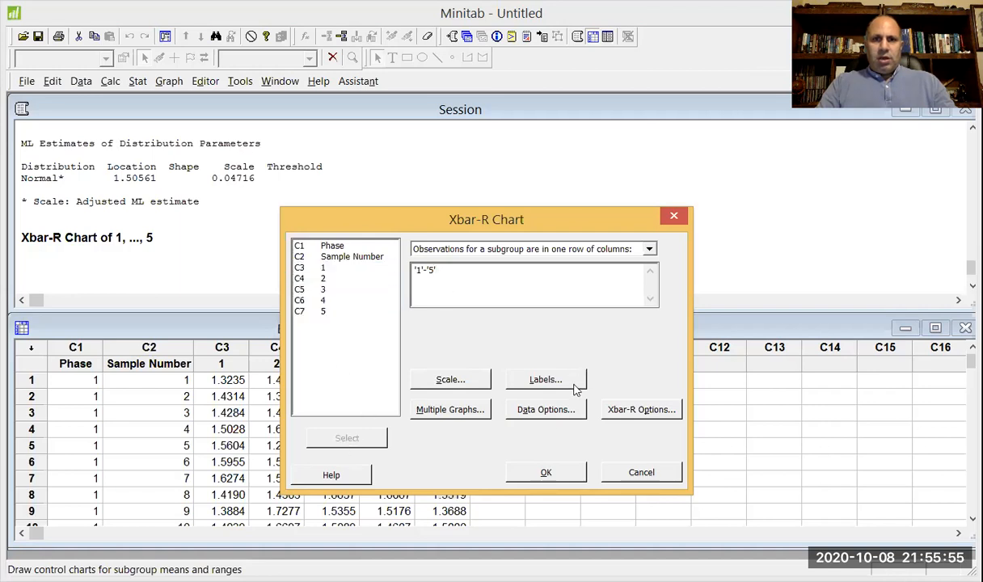
Set the Xbar-R chart's mean to 1.506 and standard deviation to 0.1398, recheck both parameters, and cancel the chart setup.
click(618, 413)
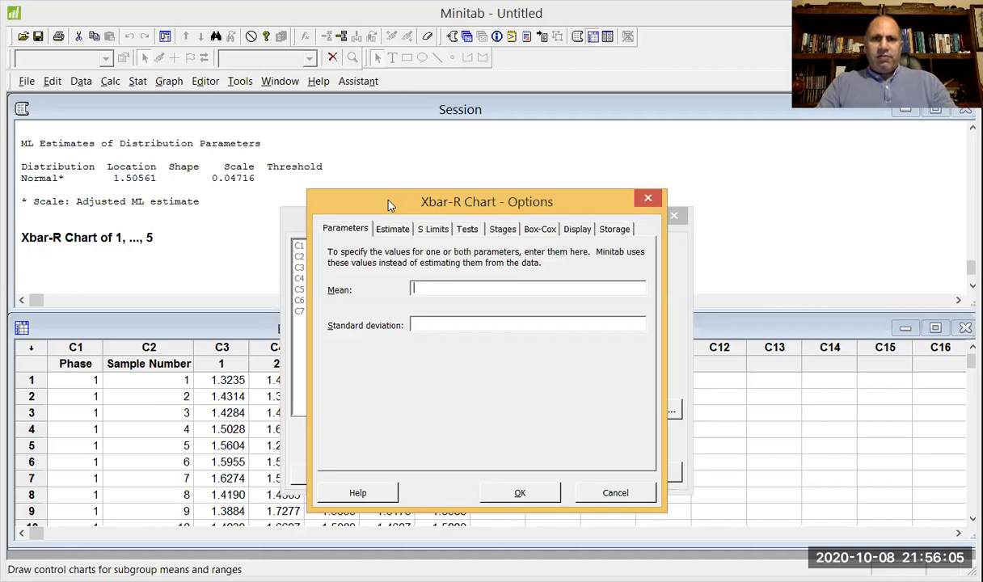
drag(388, 202, 337, 190)
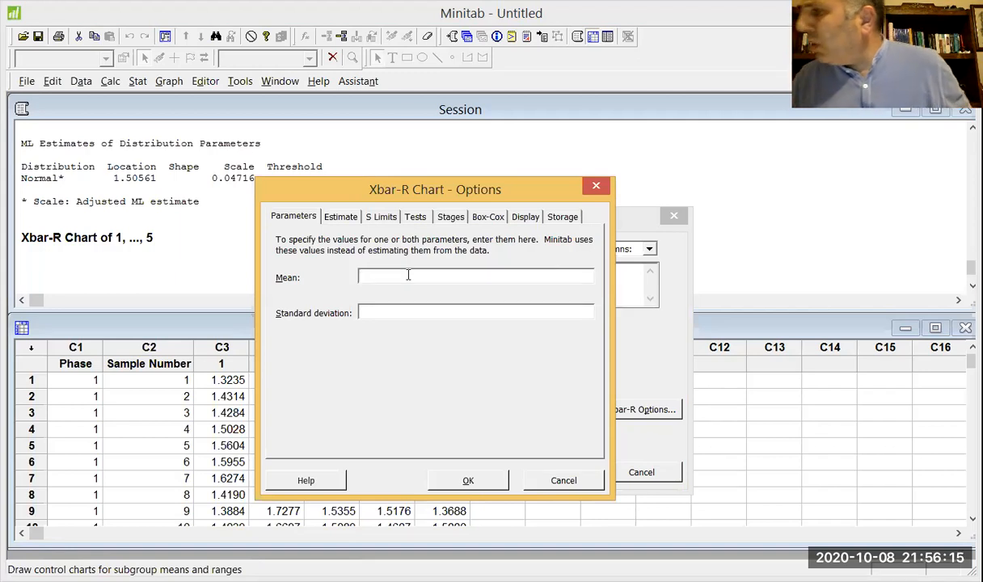
text(1.506)
click(408, 307)
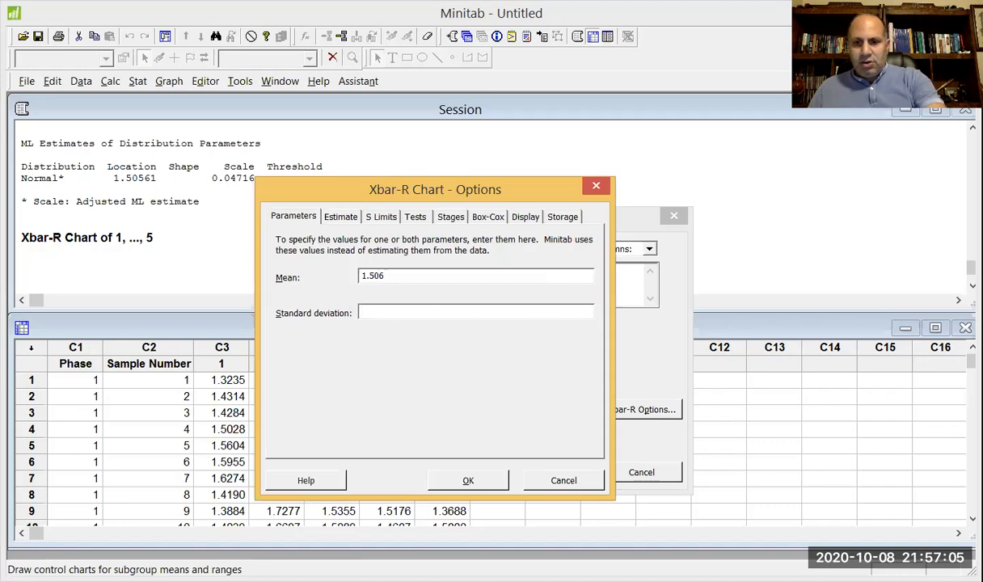
text(0.)
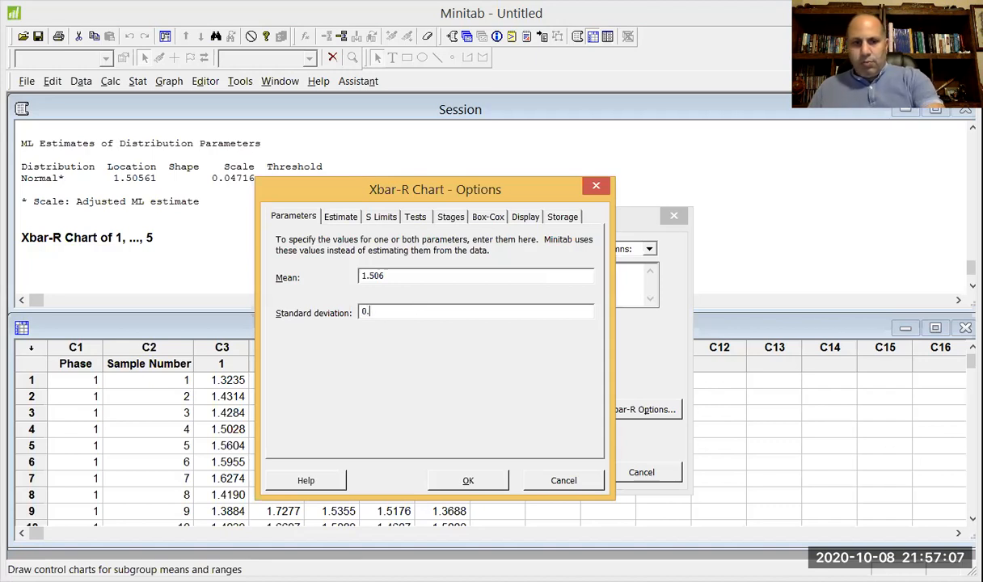
text(13)
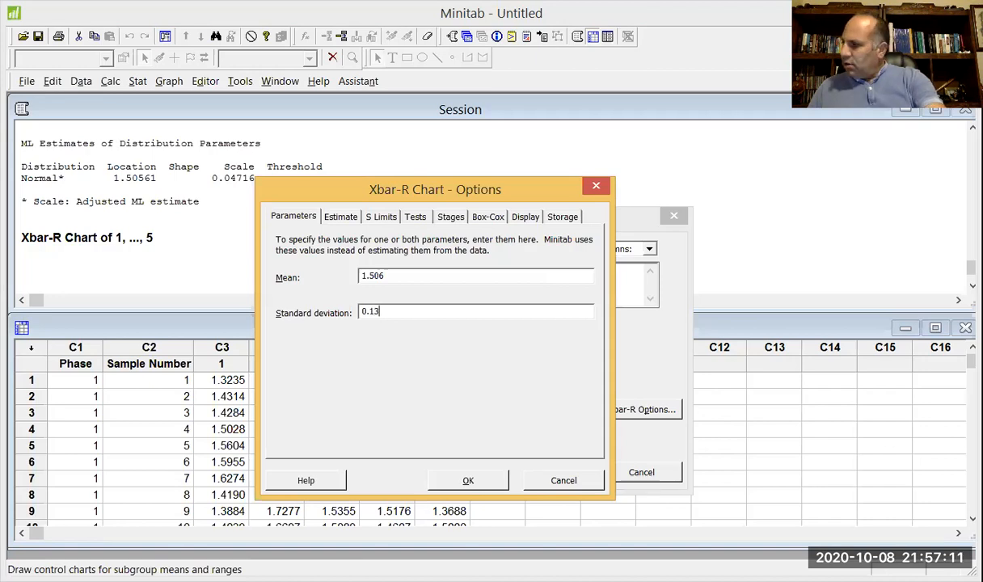
text(98)
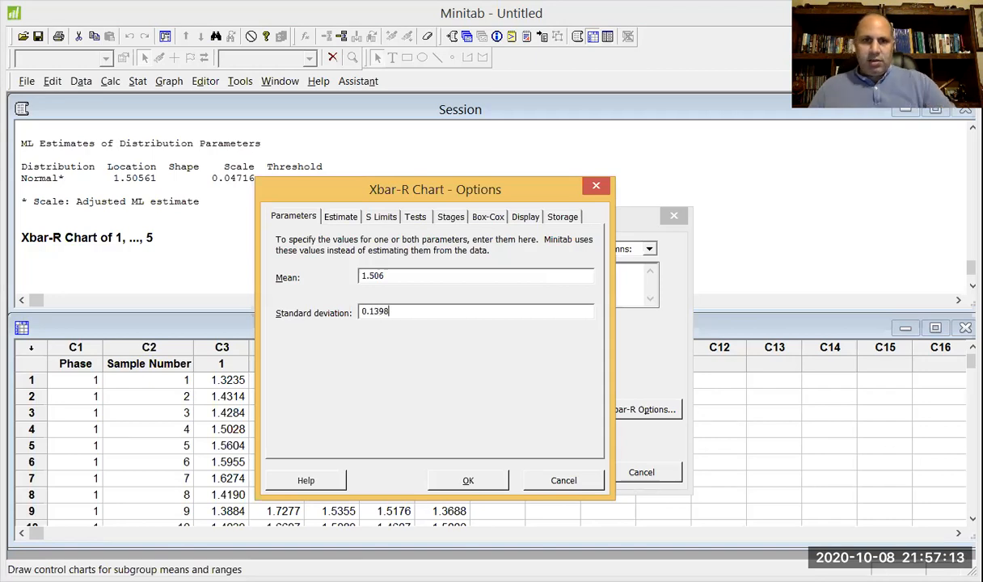
click(481, 491)
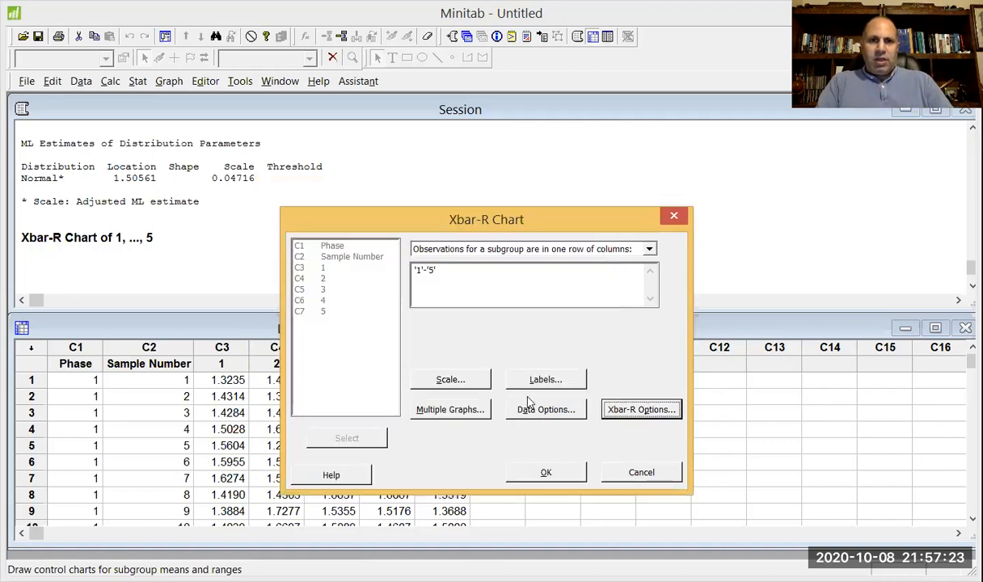
click(629, 411)
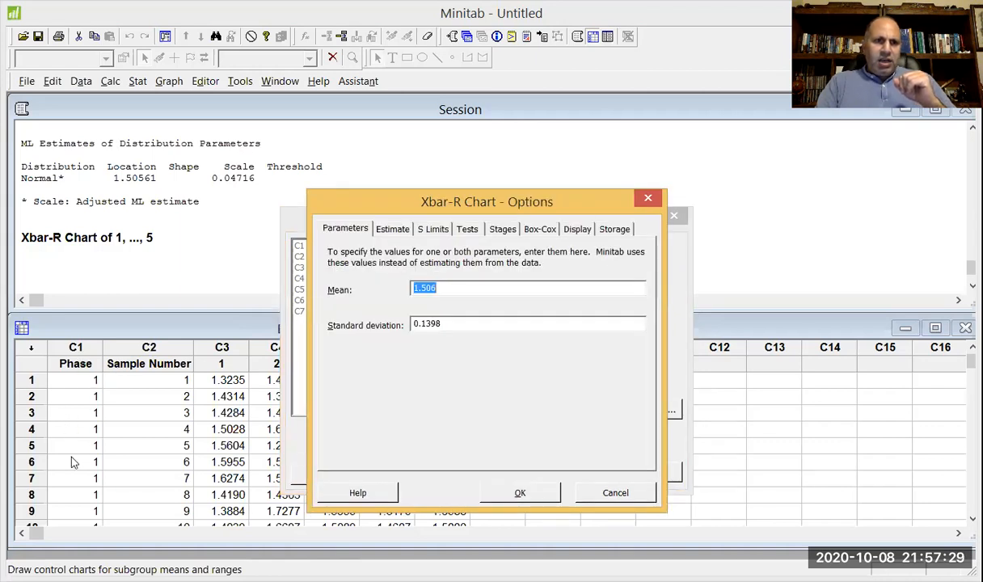
click(556, 494)
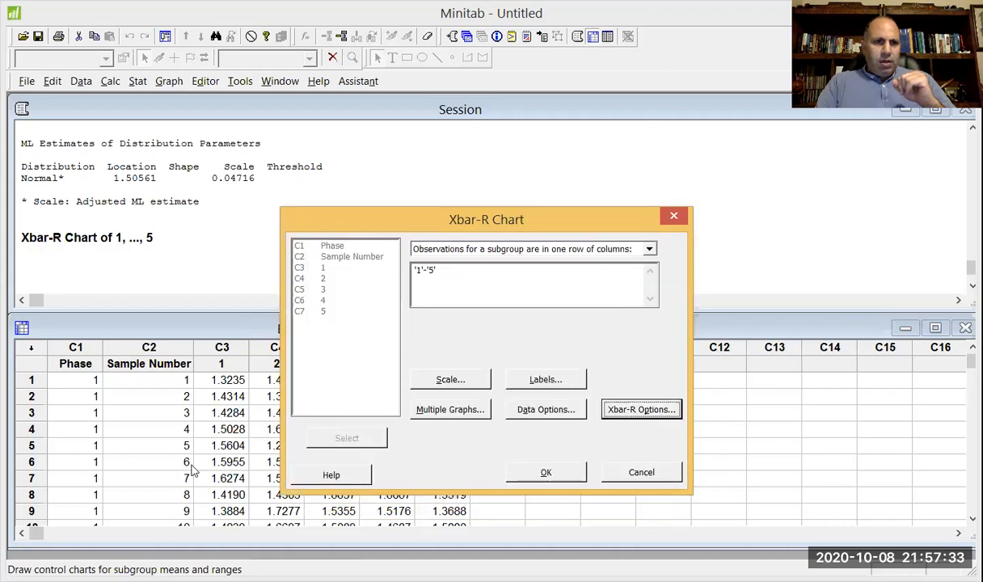
click(619, 477)
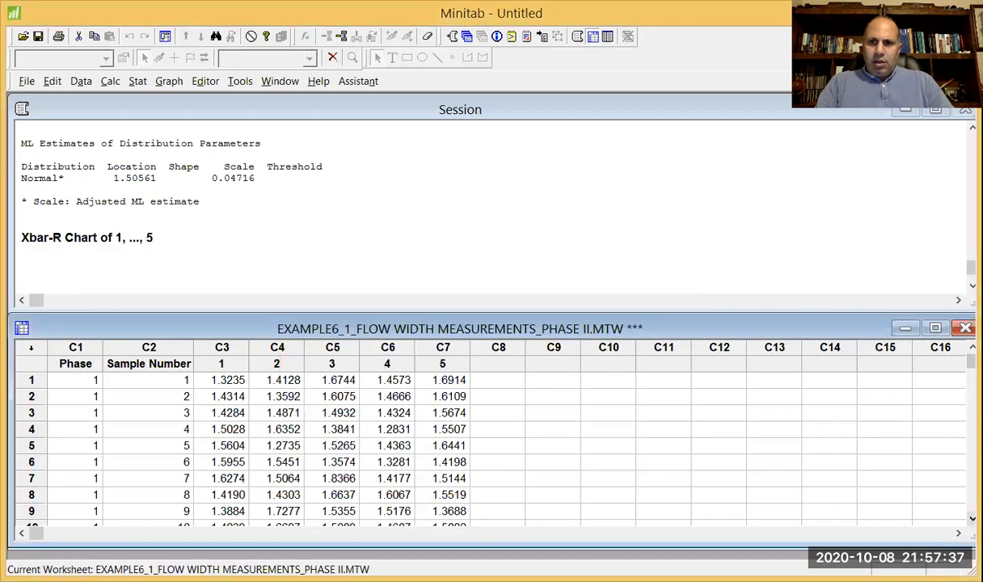
Review the Phase II worksheet rows around sample 25, at the transition from Phase 1 to Phase 2.
scroll(922, 491, down, 2)
scroll(921, 492, down, 6)
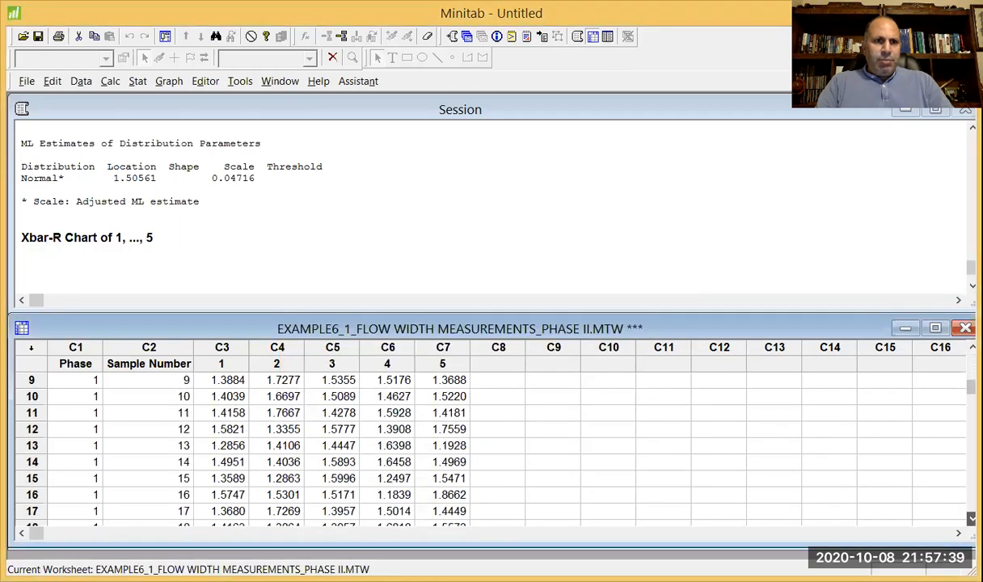
scroll(921, 492, down, 1)
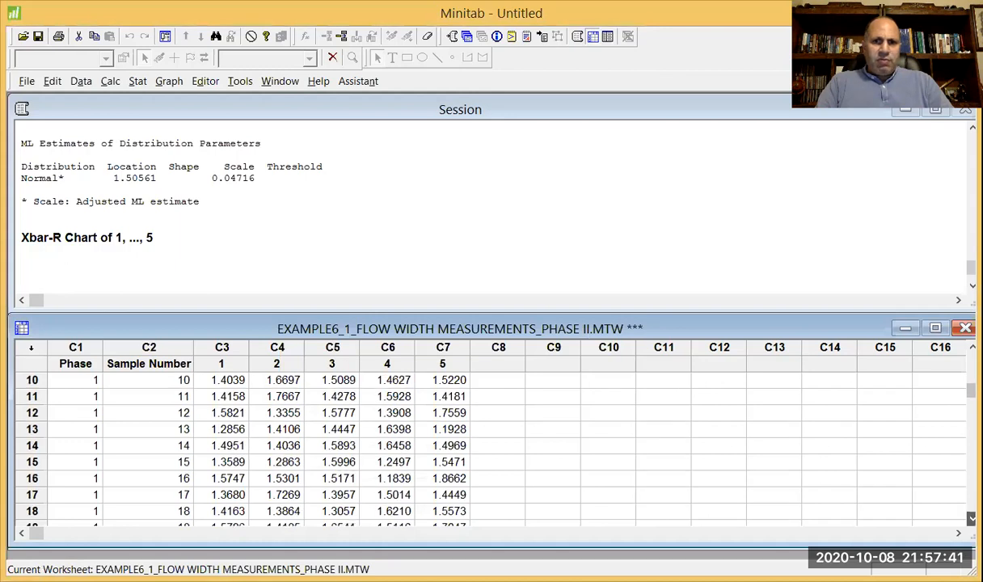
scroll(921, 491, down, 9)
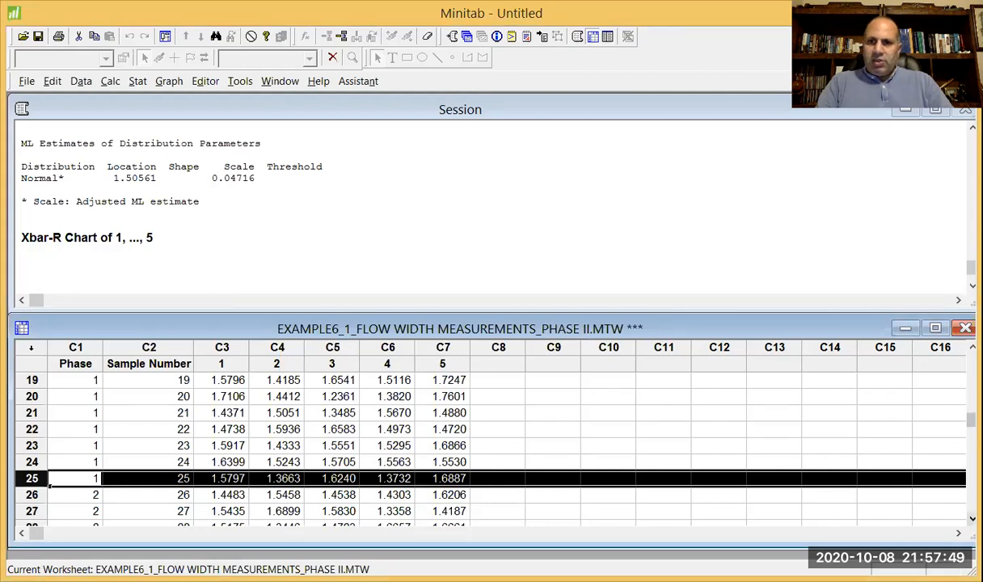
Set up an Xbar-R chart of the subgroups in columns '1'-'5' with its mean parameter specified as 1.506.
scroll(80, 477, down, 2)
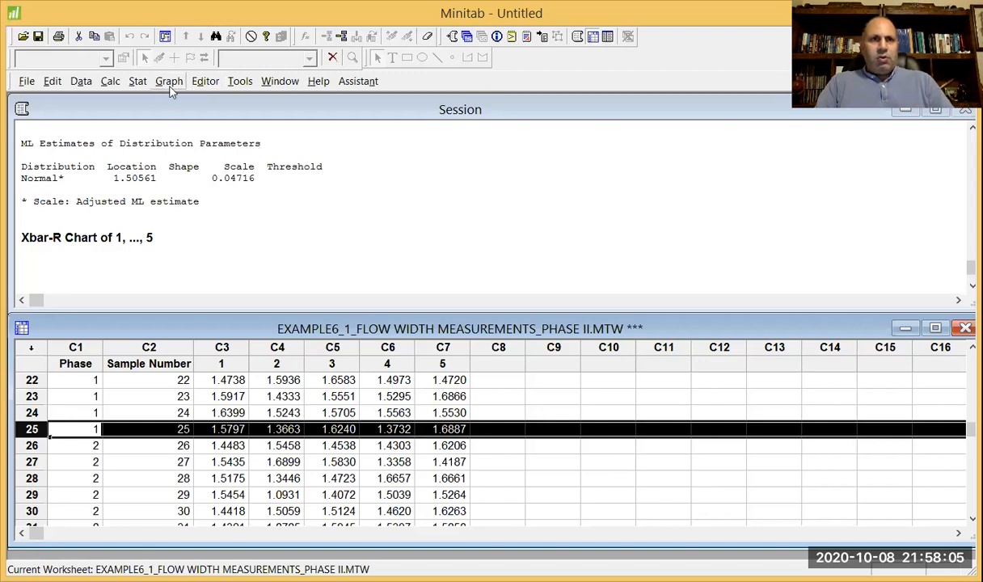
click(138, 81)
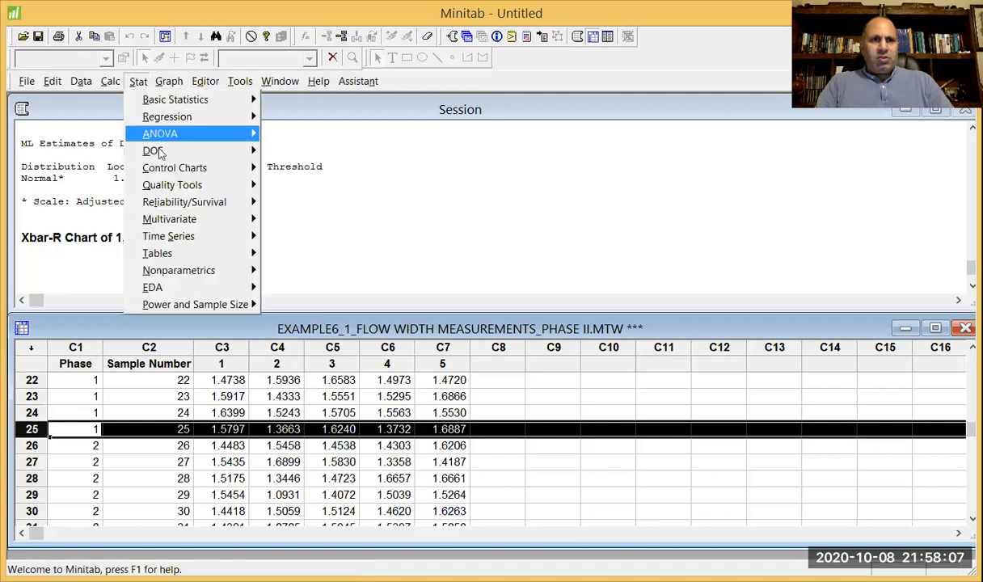
mouse_move(170, 171)
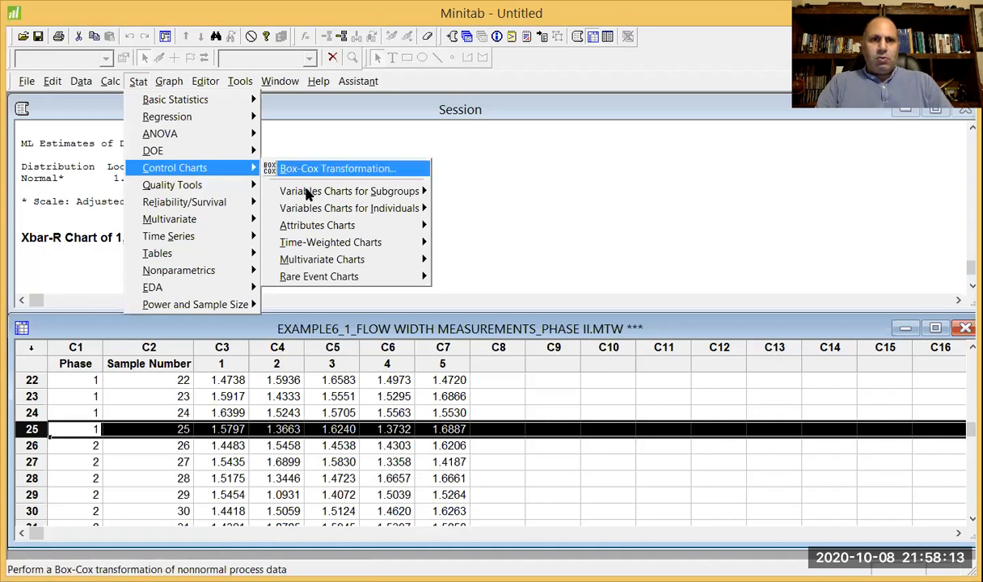
mouse_move(309, 194)
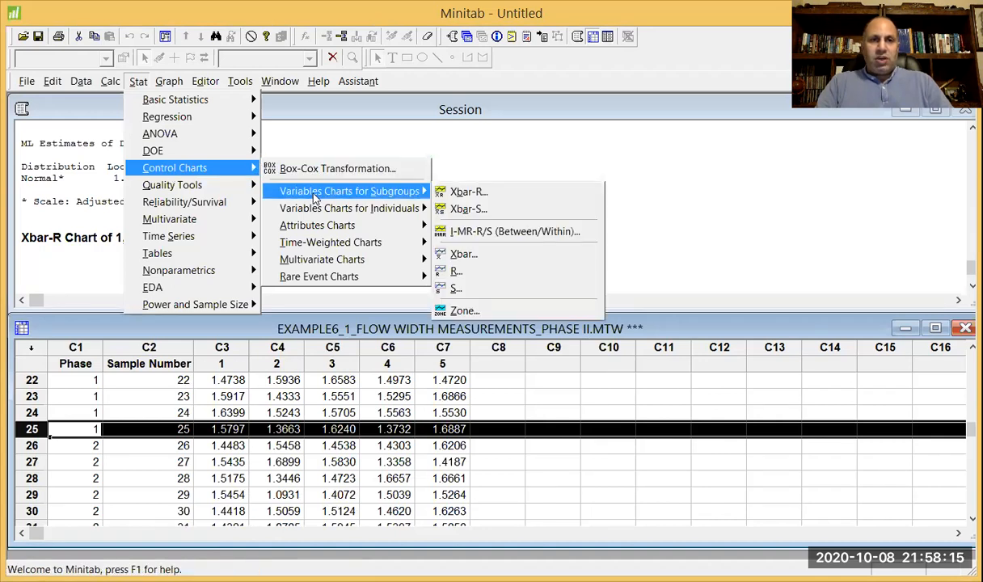
click(481, 193)
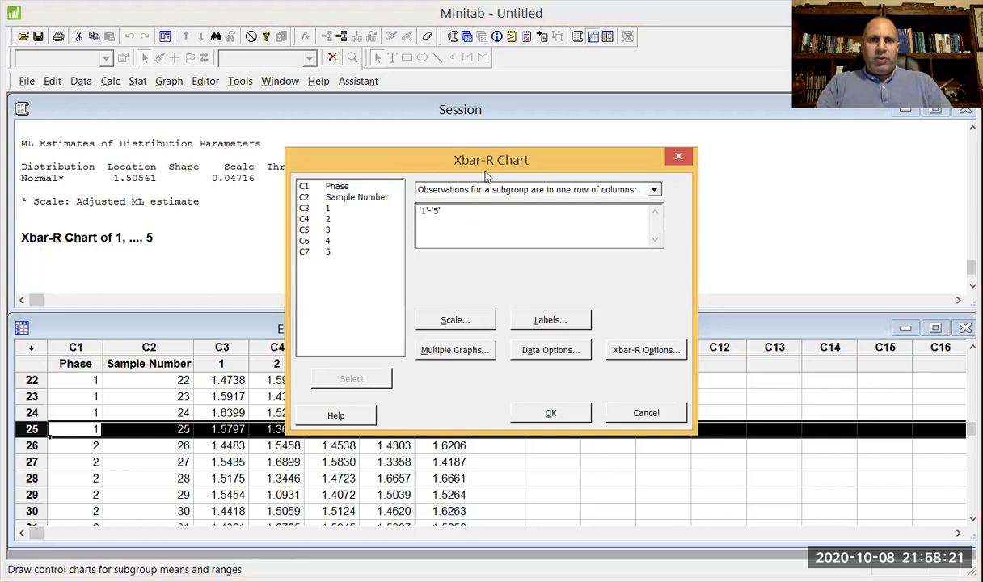
click(631, 353)
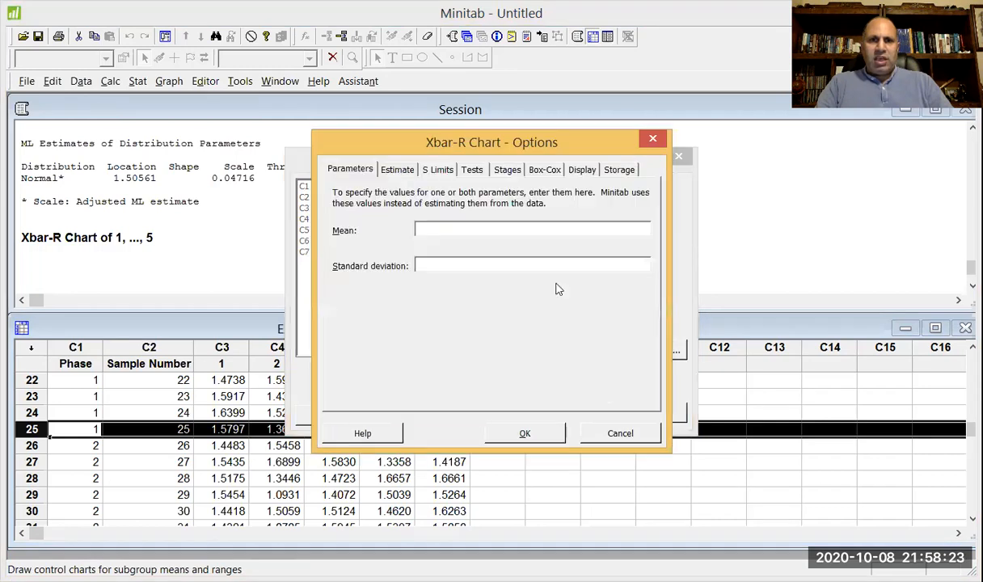
drag(623, 142, 654, 249)
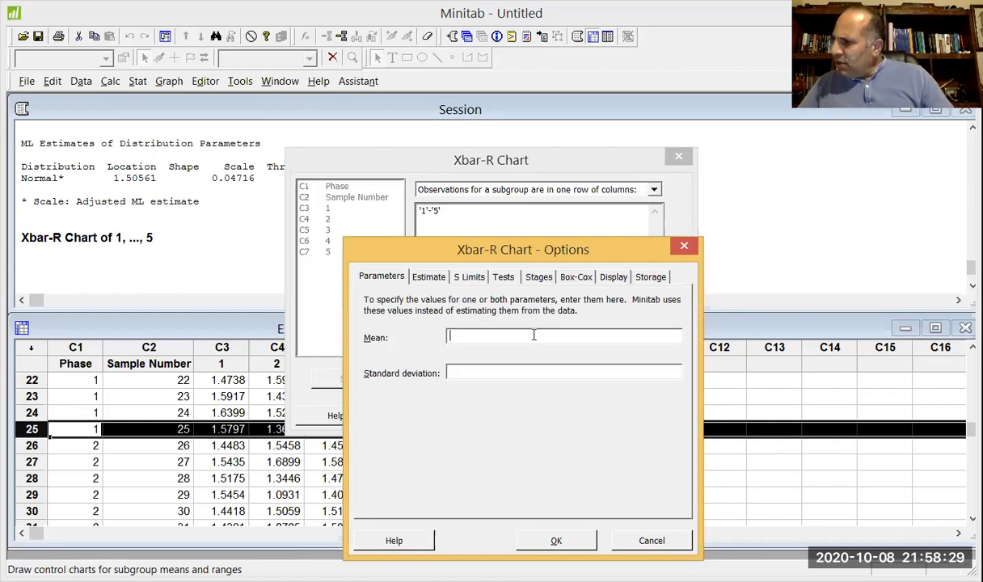
text(1)
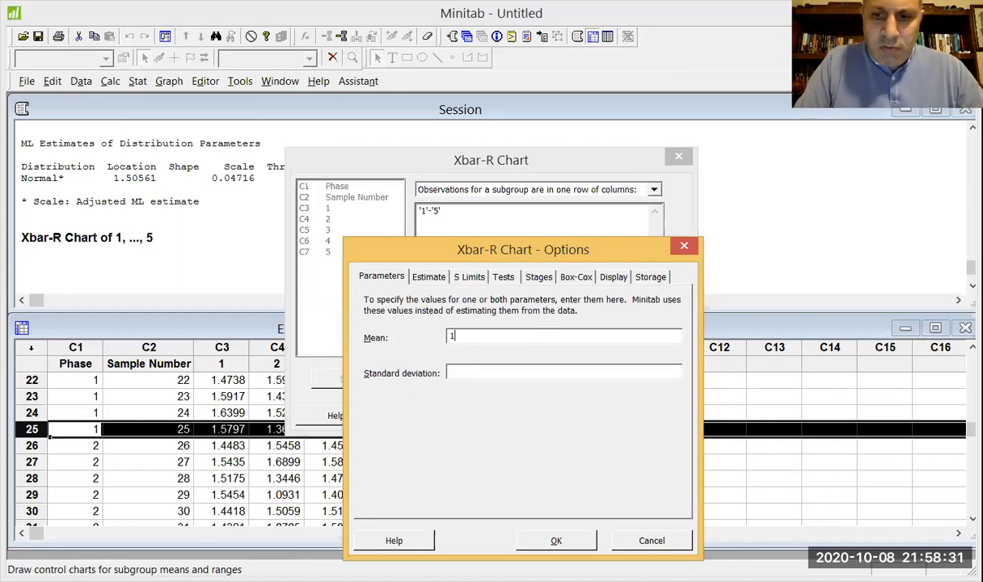
text(.506)
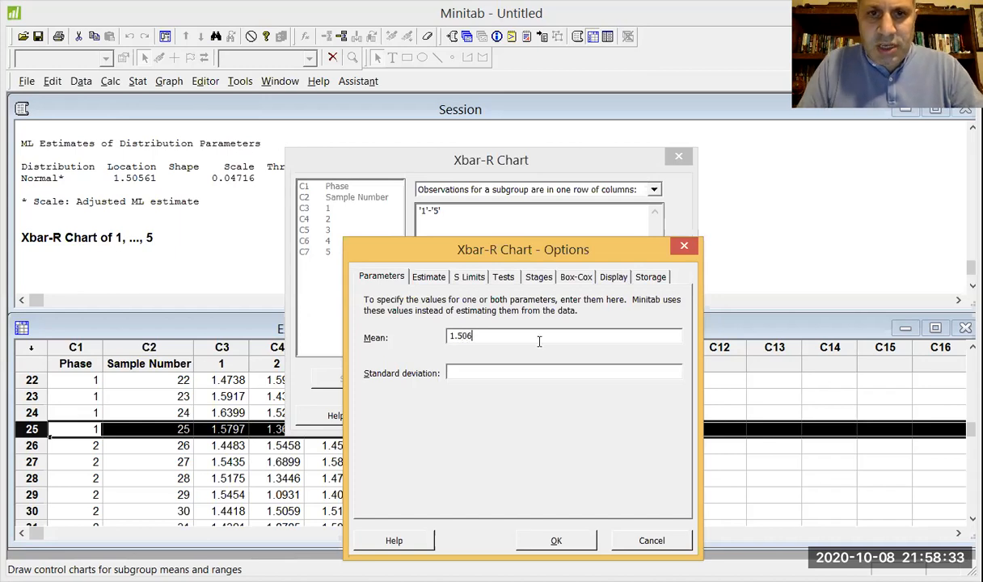
Specify 0.1398 as the standard deviation parameter of the Xbar-R chart.
click(575, 365)
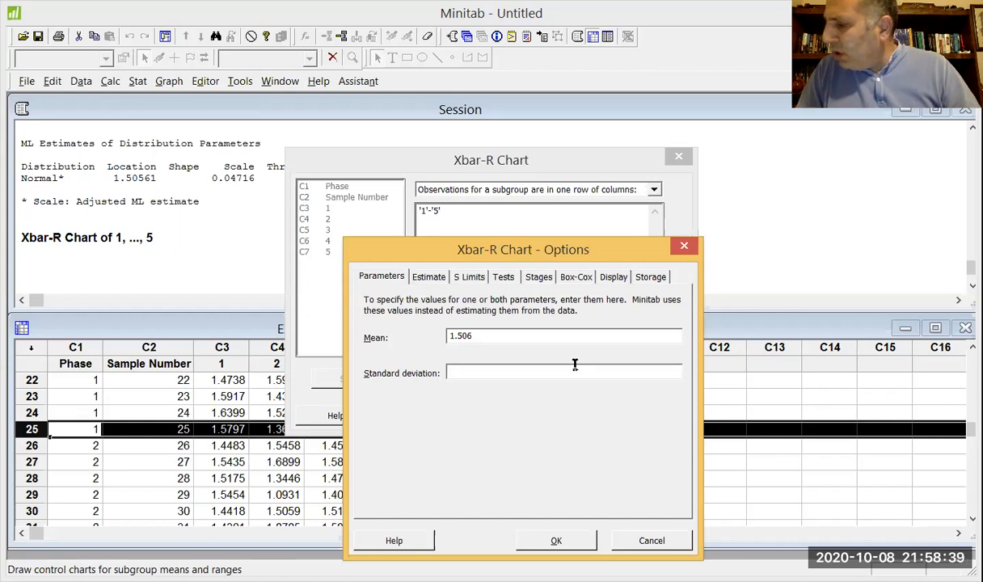
text(0.1)
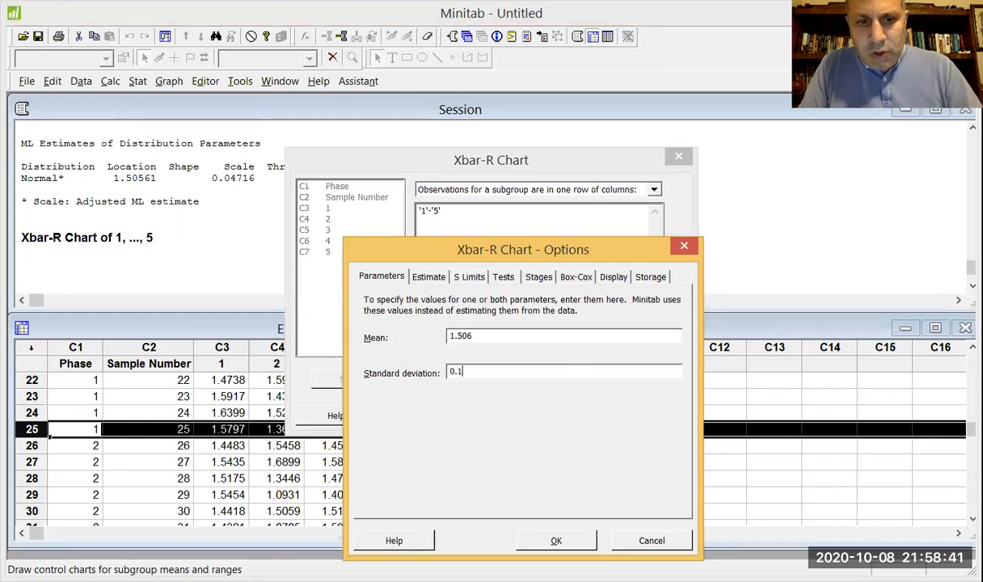
text(398)
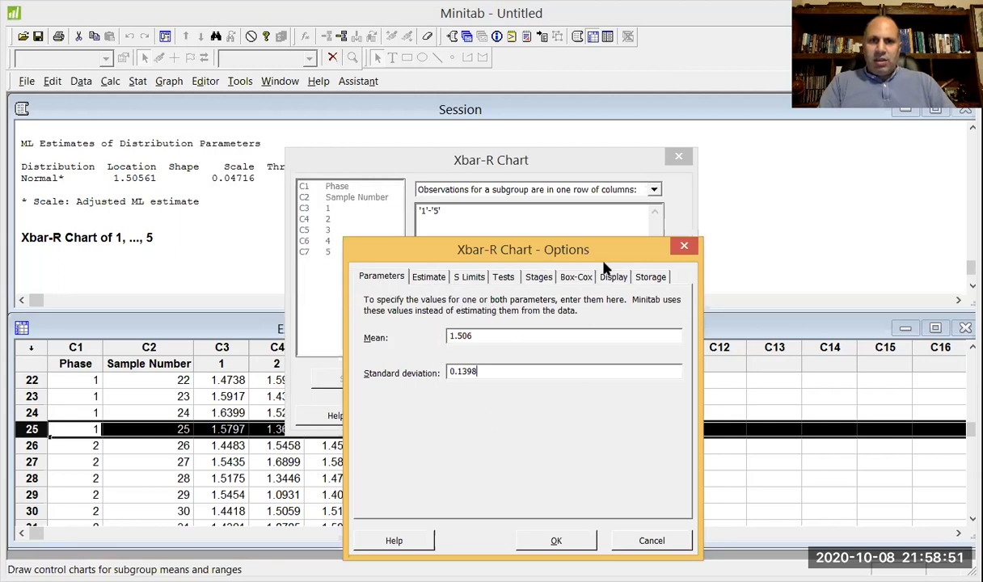
Define the chart's stages by the Phase variable, with a new stage starting at each new value.
click(543, 278)
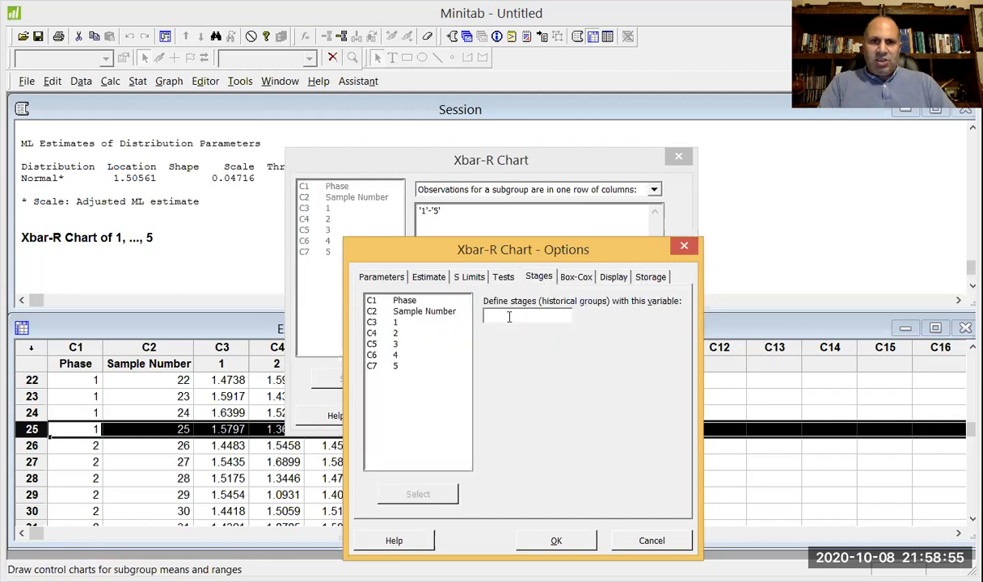
double_click(410, 304)
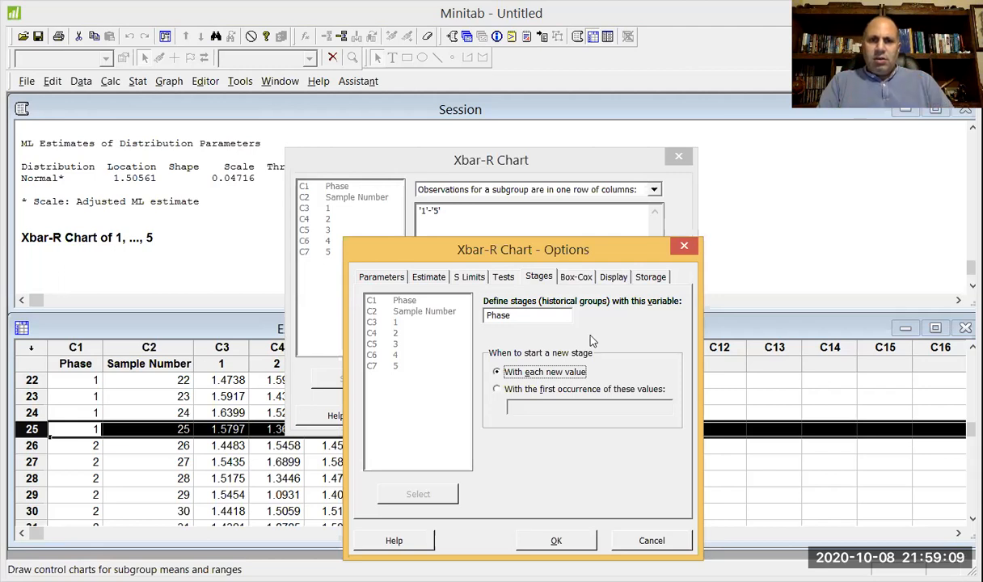
click(614, 279)
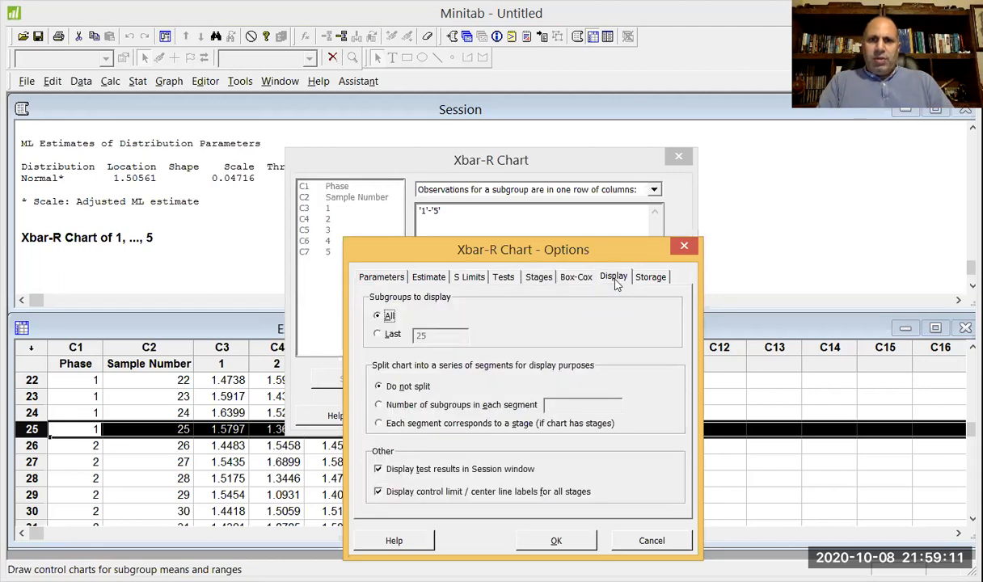
Turn off storing the standard deviation estimates, recheck the display options, and generate the Xbar-R chart by Phase.
click(651, 278)
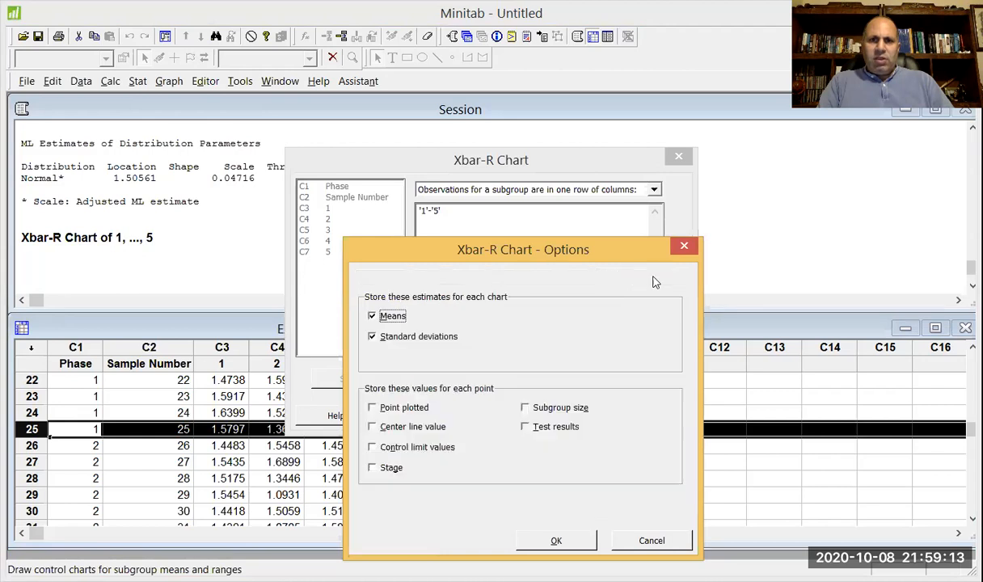
click(386, 339)
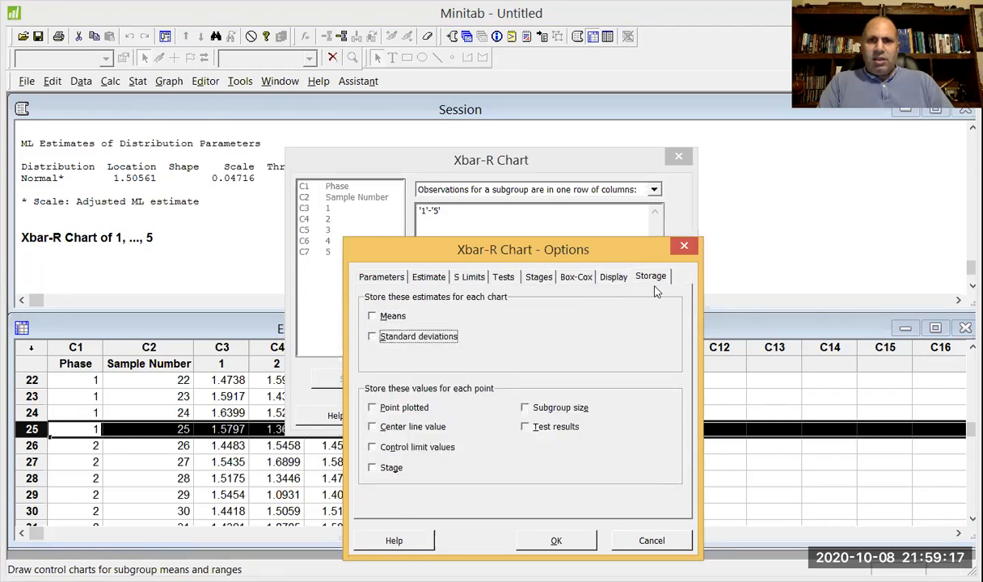
click(612, 278)
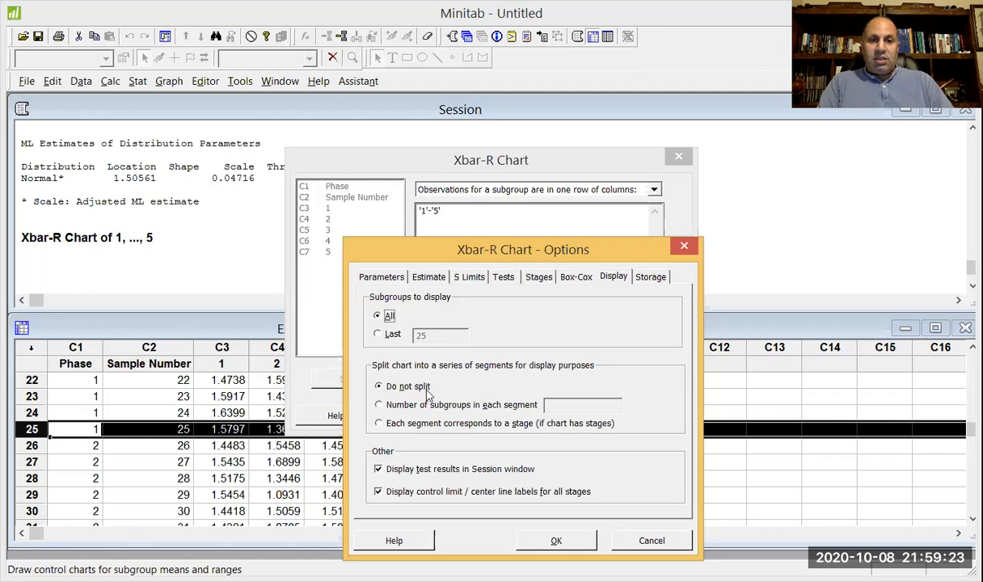
click(556, 544)
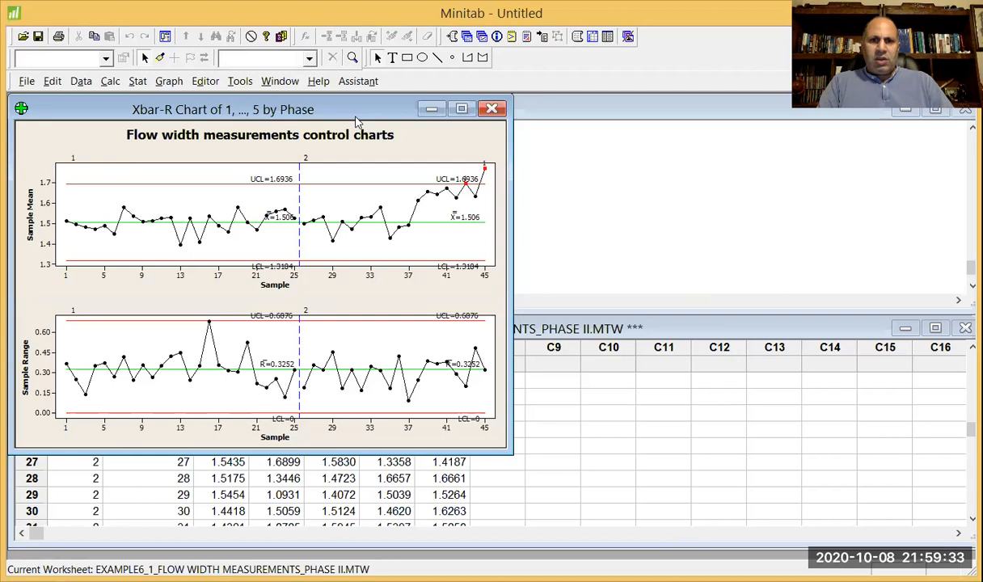
Reposition the chart window to uncover the session output and inspect the first flagged point on the Xbar chart.
drag(355, 120, 591, 201)
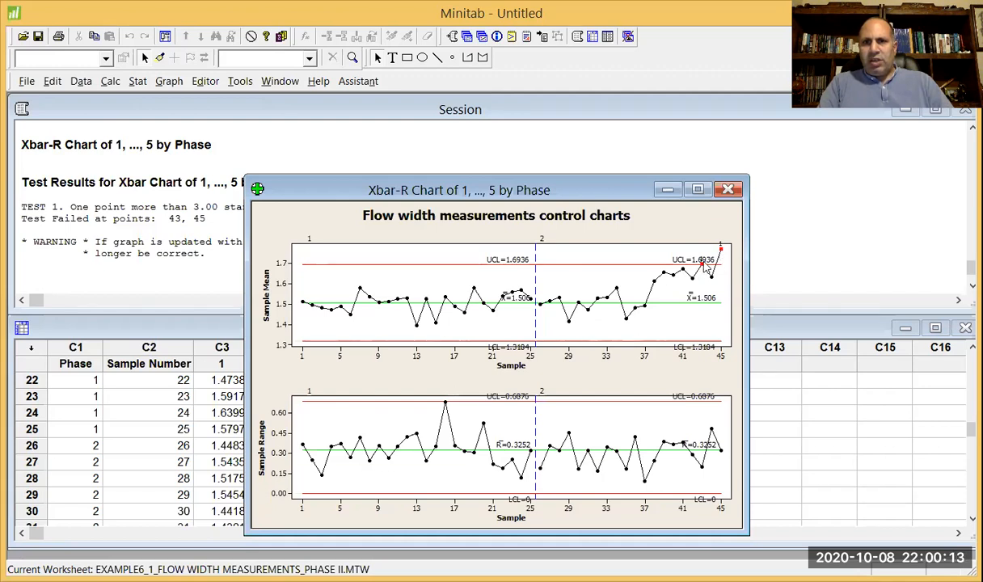
mouse_move(703, 265)
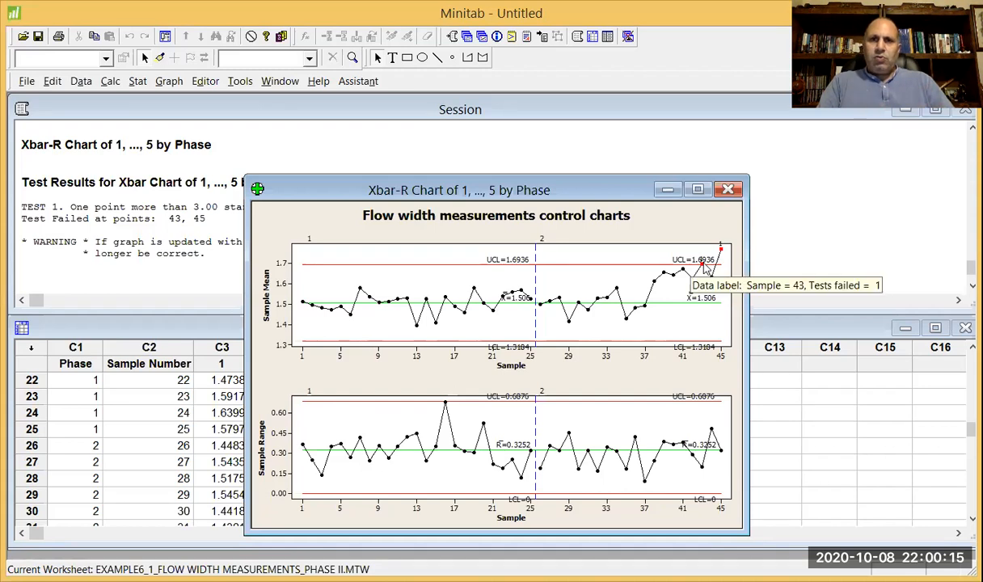